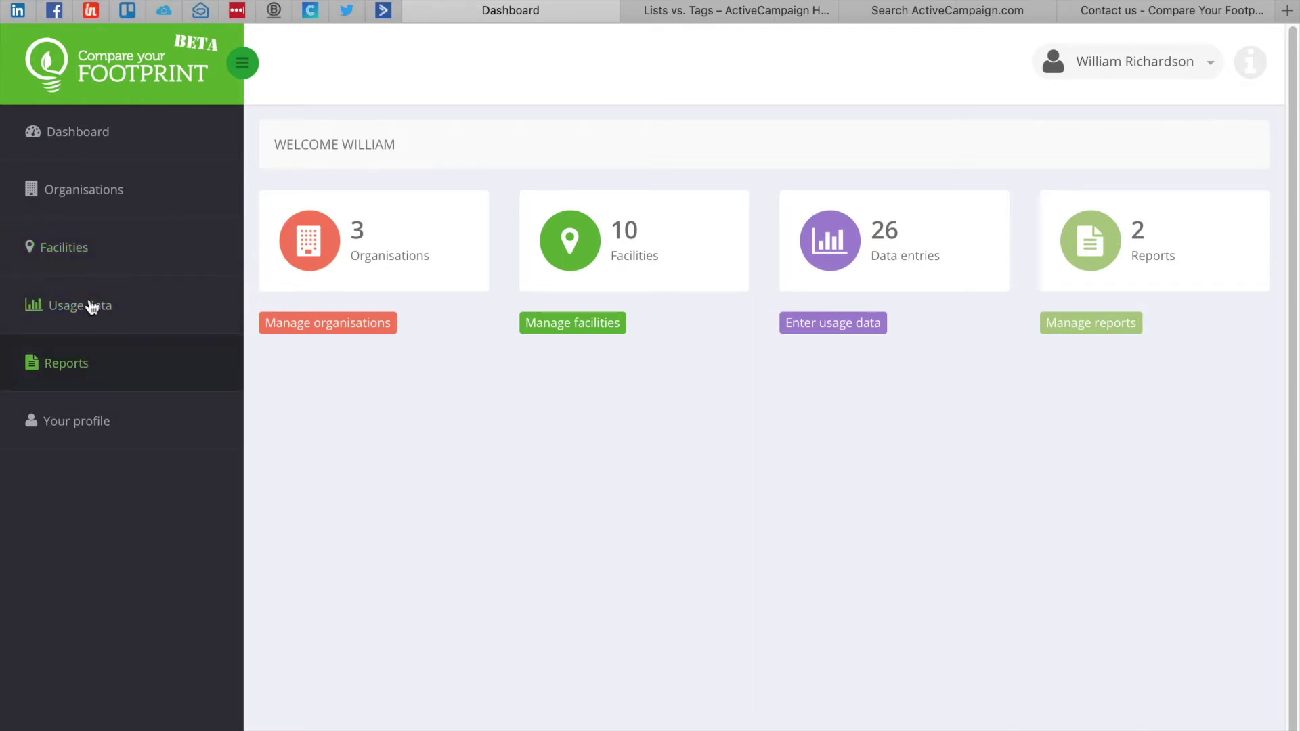
# Step: Open a new organisation form from the organisations list and examine its industry and reporting currency options
pyautogui.click(113, 201)
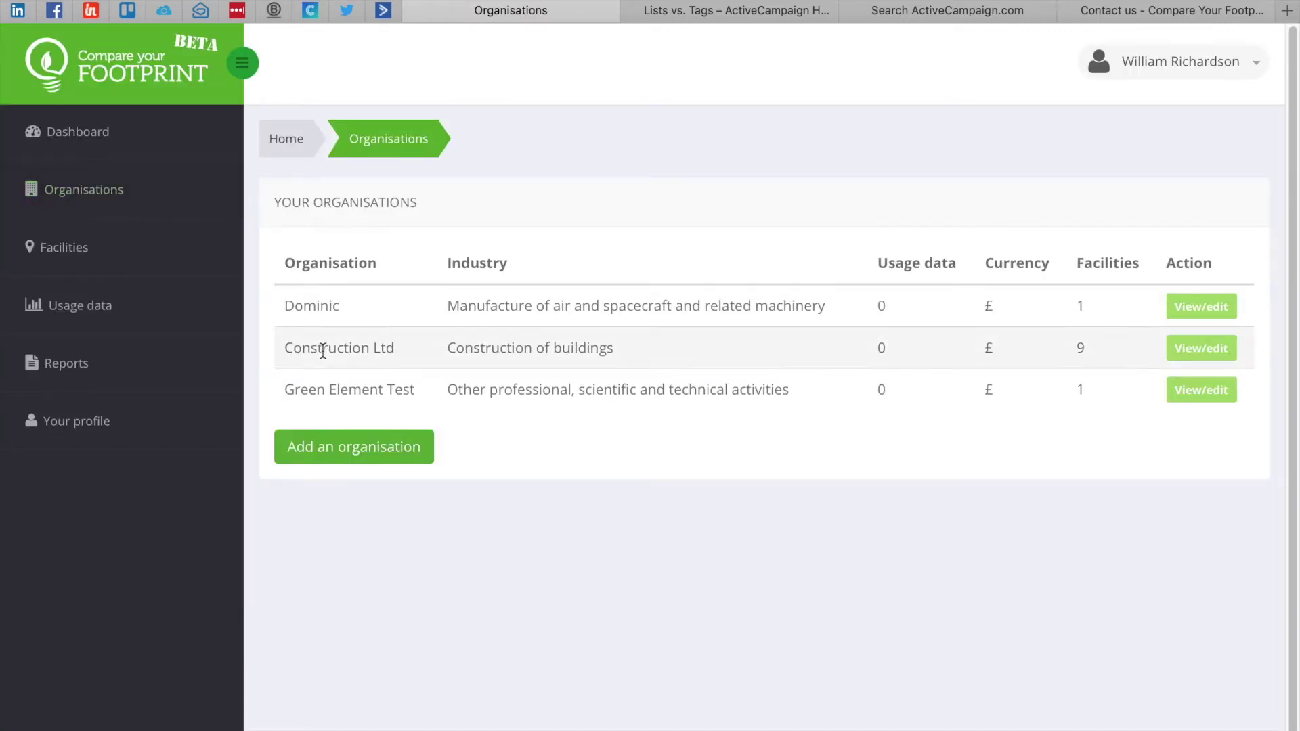
pyautogui.click(336, 452)
pyautogui.click(411, 172)
pyautogui.click(406, 246)
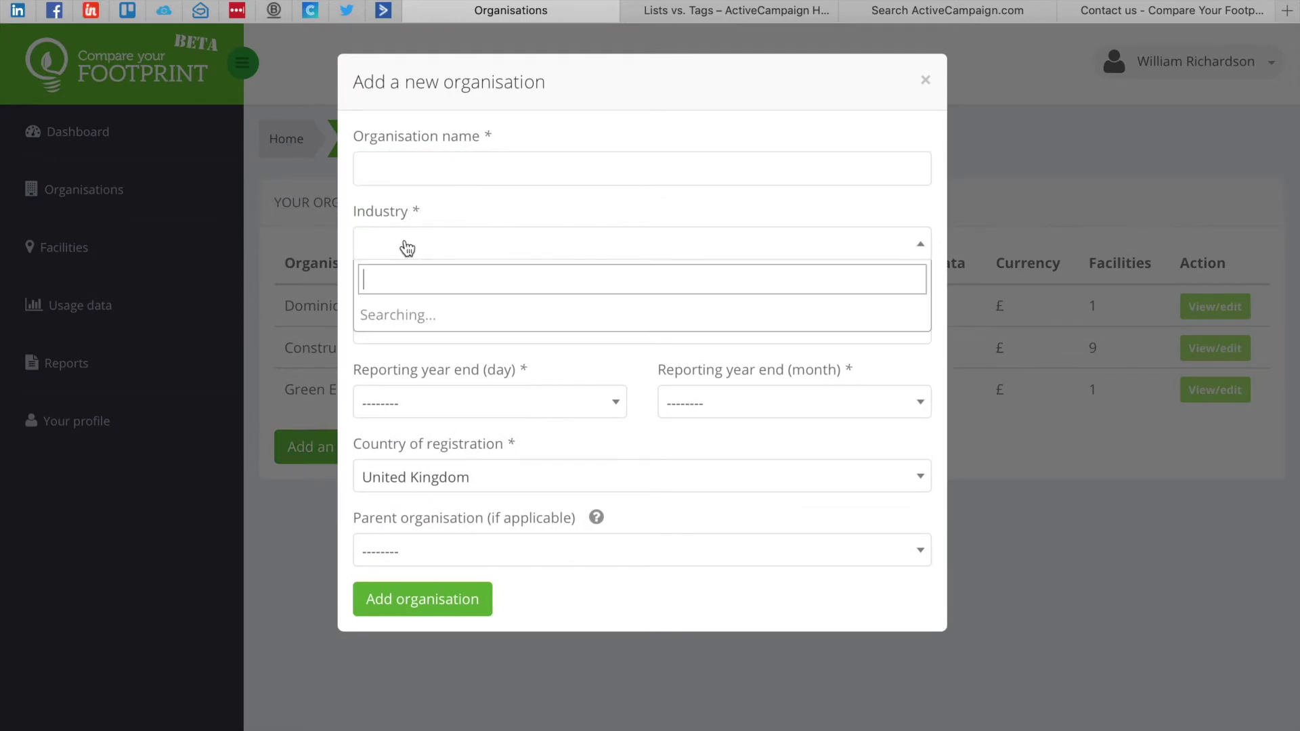
pyautogui.scroll(-3, 396, 408)
pyautogui.scroll(-5, 396, 408)
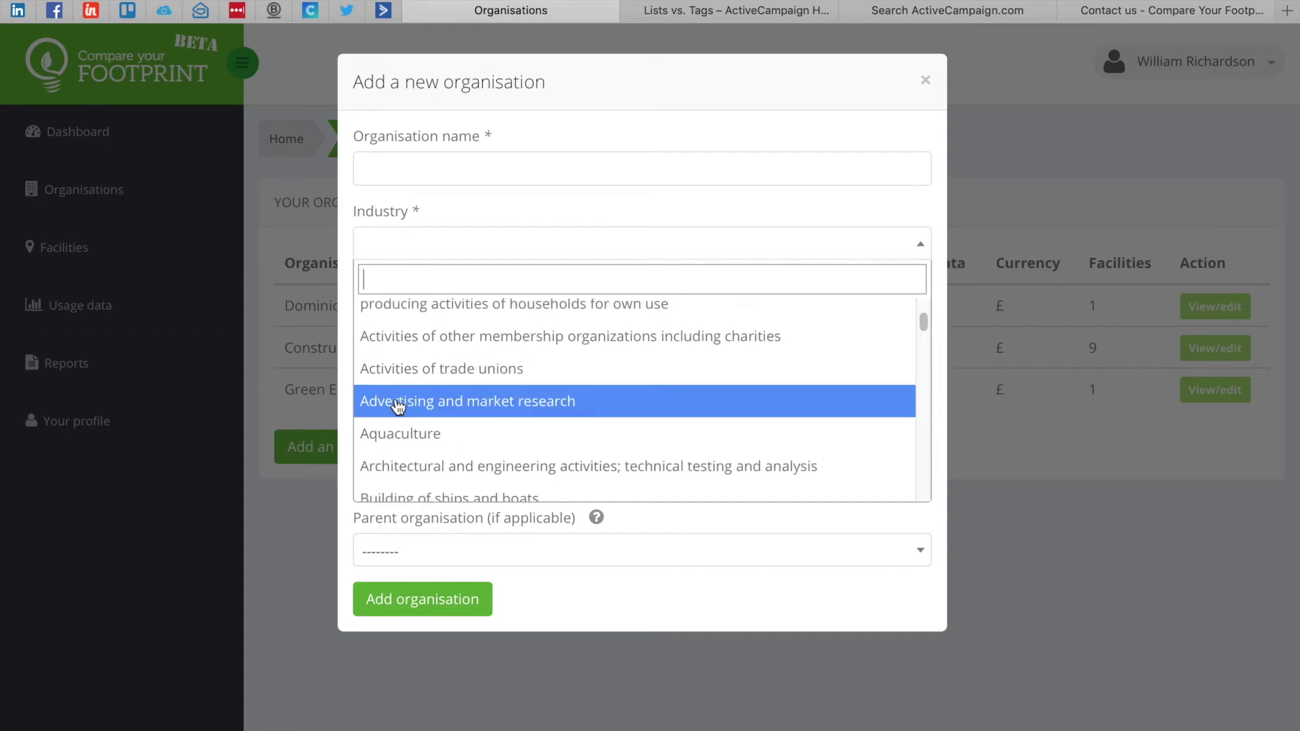
pyautogui.click(413, 252)
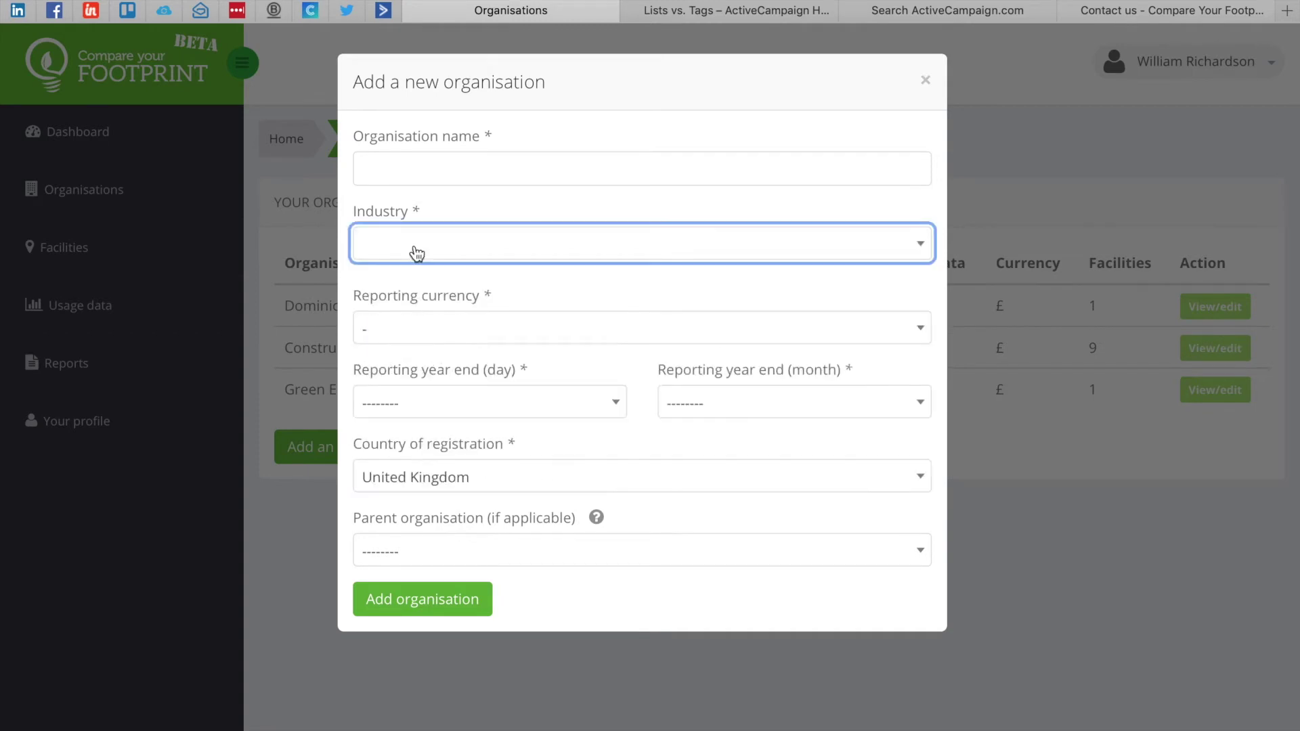
pyautogui.click(425, 327)
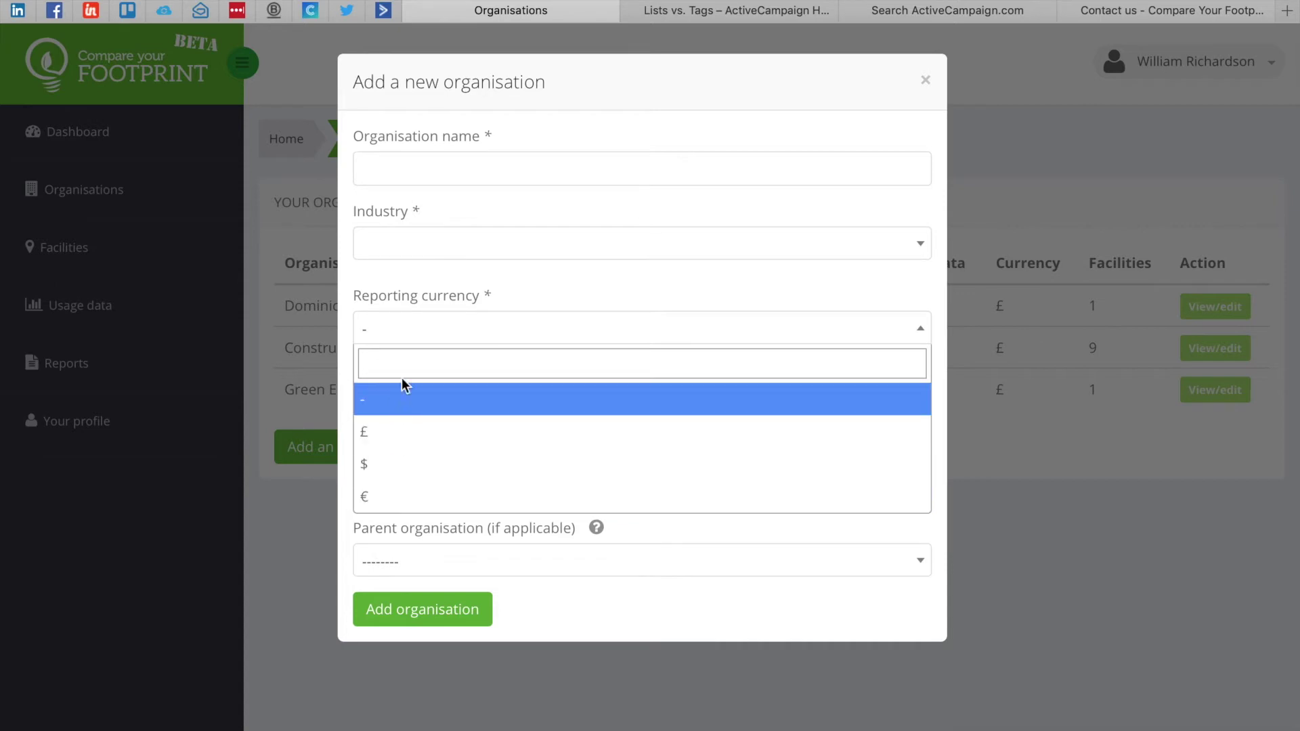
pyautogui.click(400, 337)
# Step: Set the new organisation's reporting year end to day 01 and month 01
pyautogui.click(398, 417)
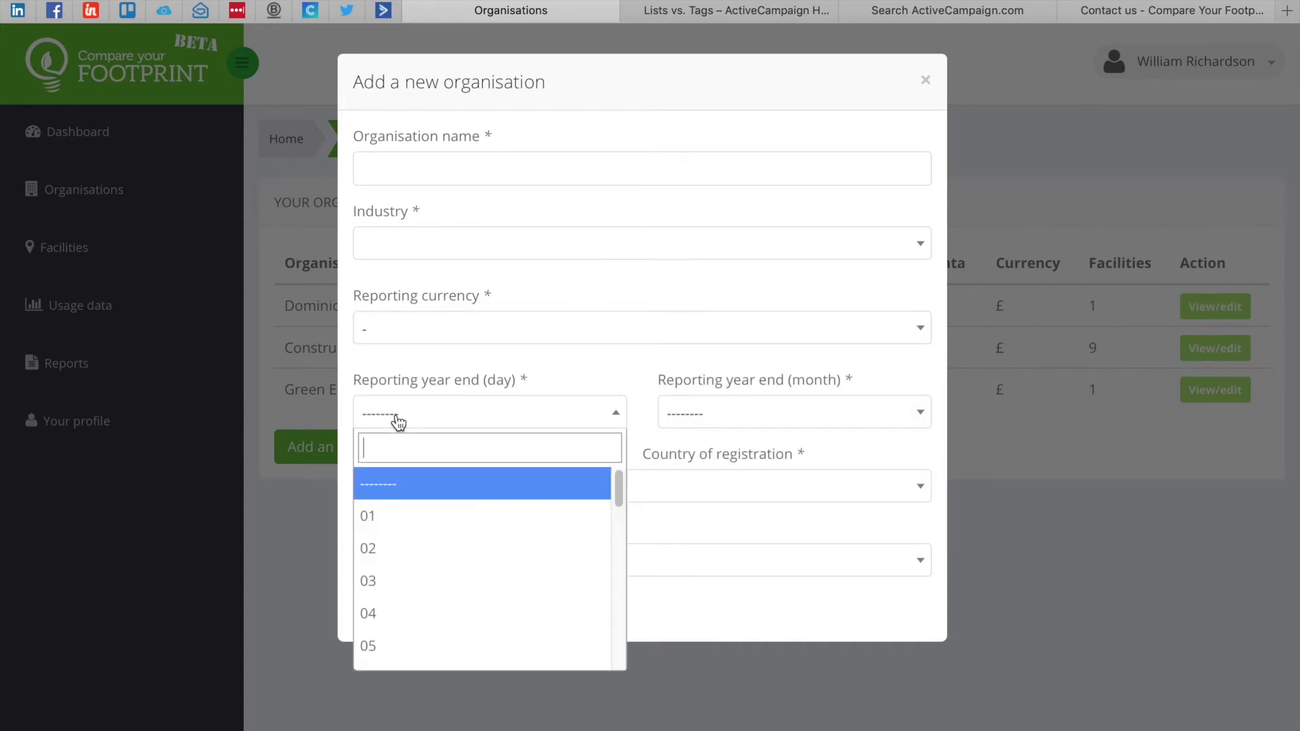
pyautogui.click(392, 512)
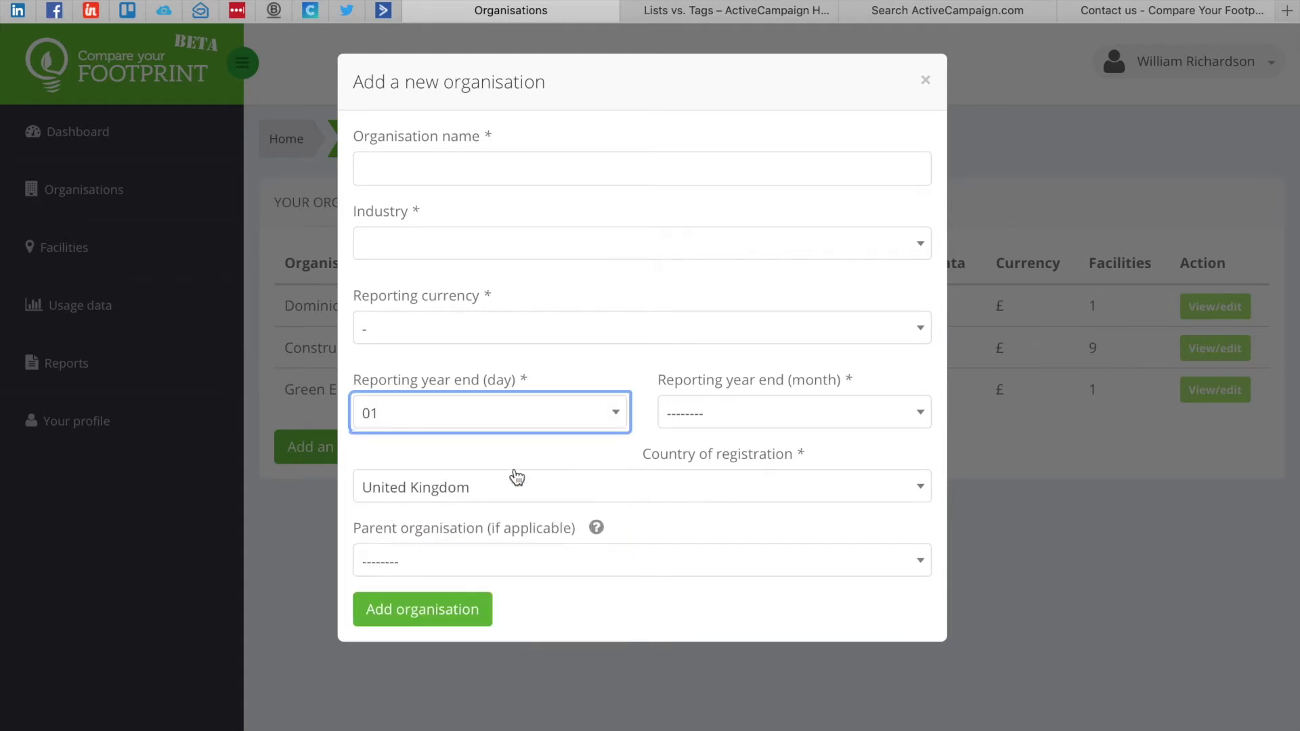
pyautogui.click(699, 421)
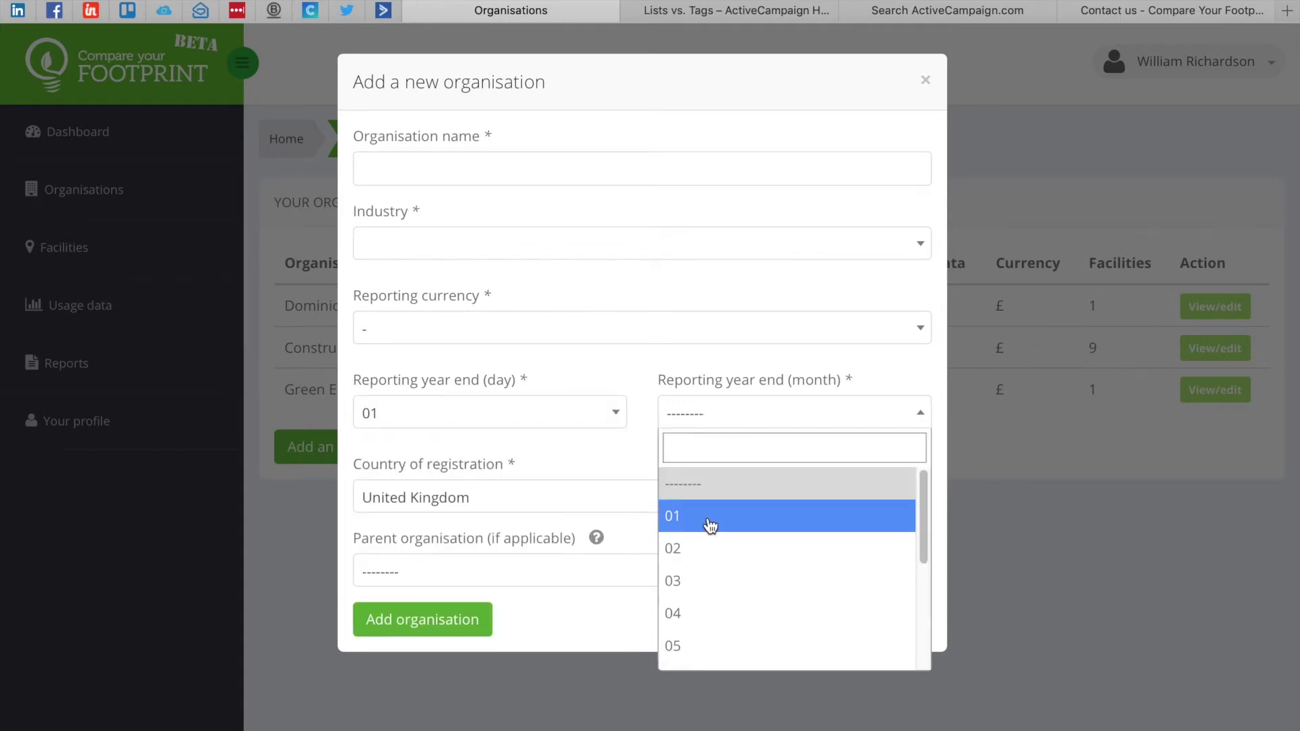
pyautogui.click(709, 526)
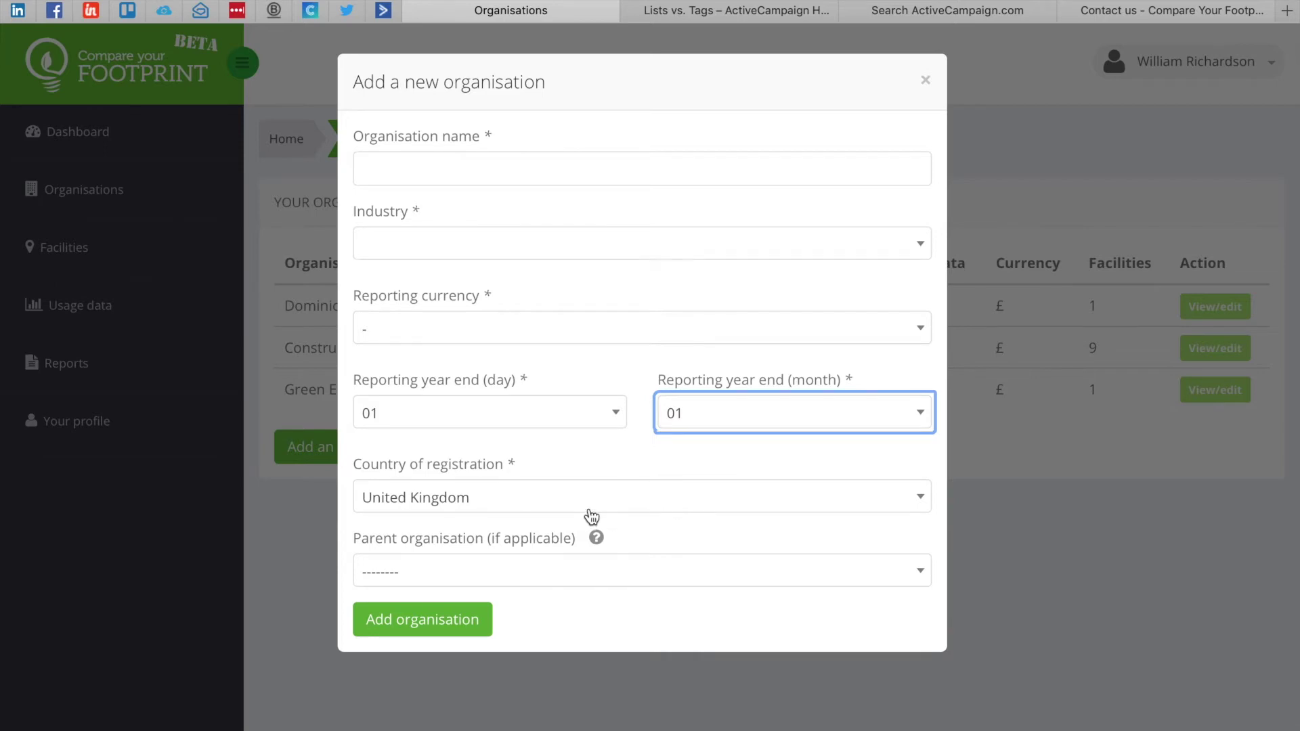
# Step: Examine the country of registration and parent organisation options, and close the organisation form without adding it
pyautogui.click(480, 508)
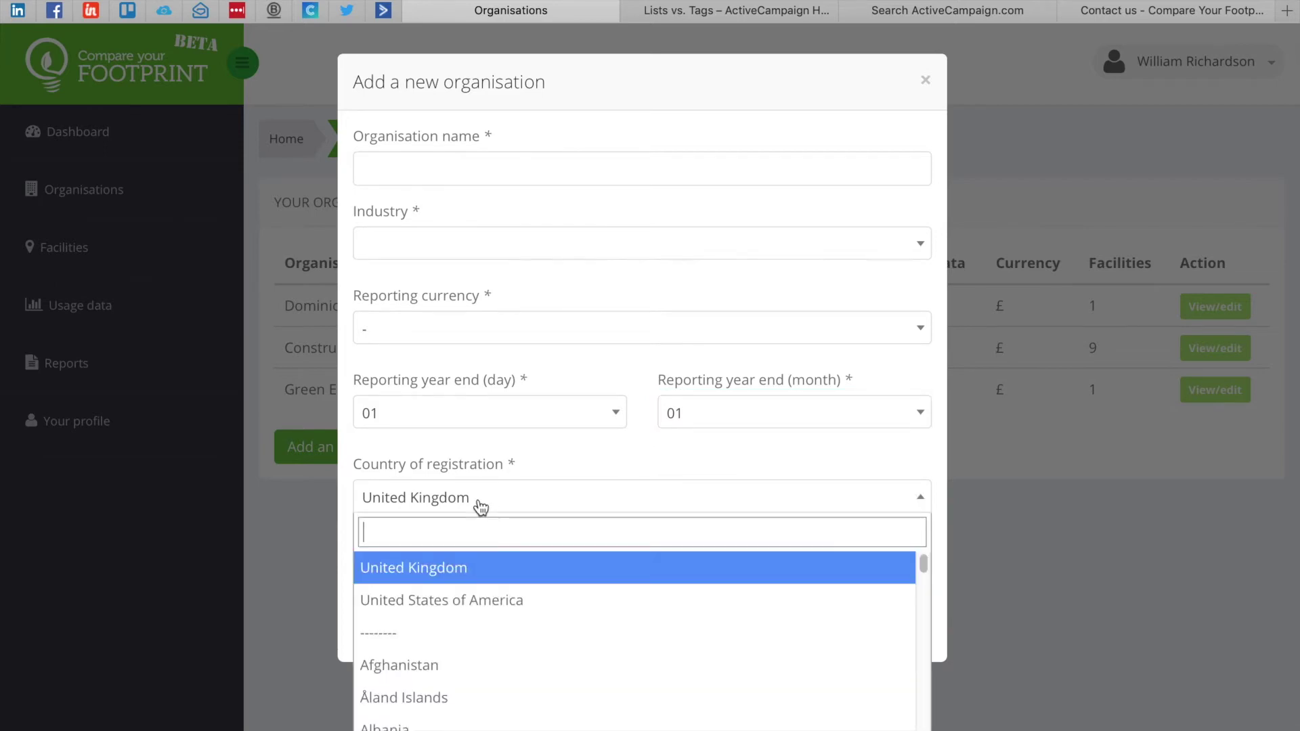
pyautogui.click(480, 508)
pyautogui.click(463, 581)
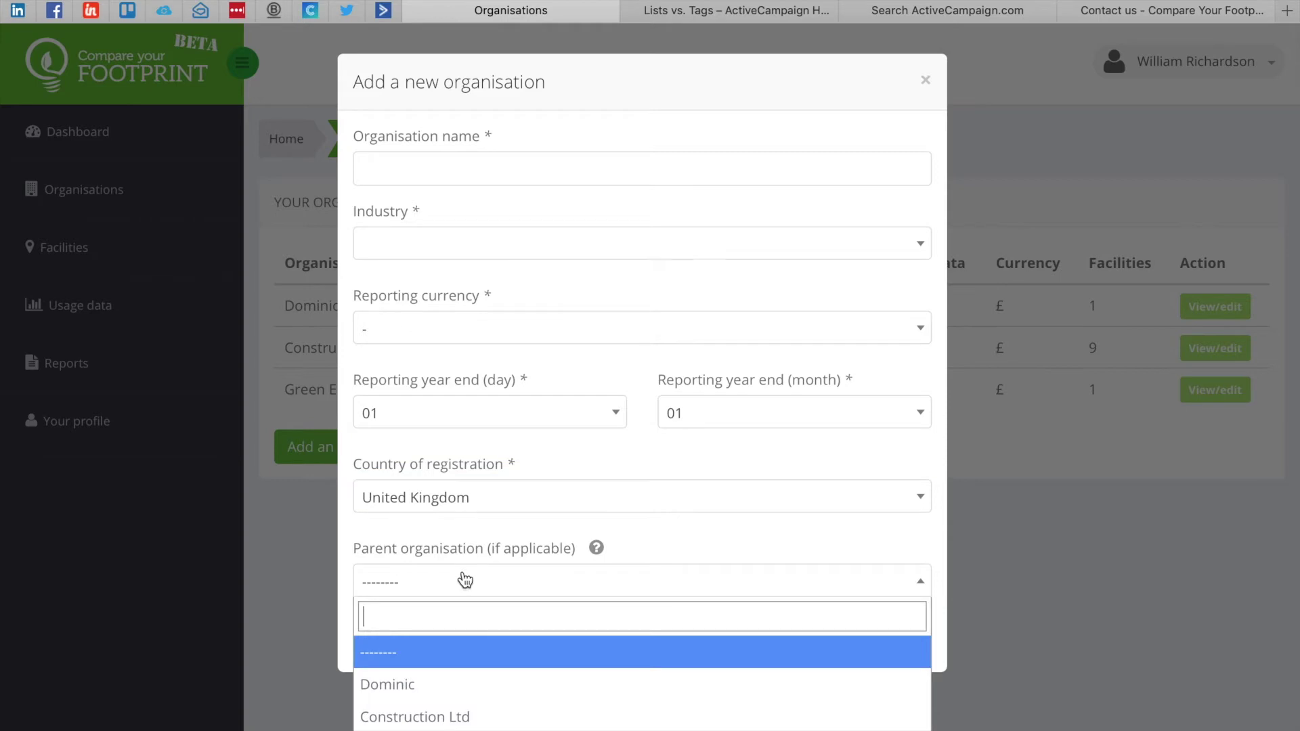
pyautogui.click(465, 581)
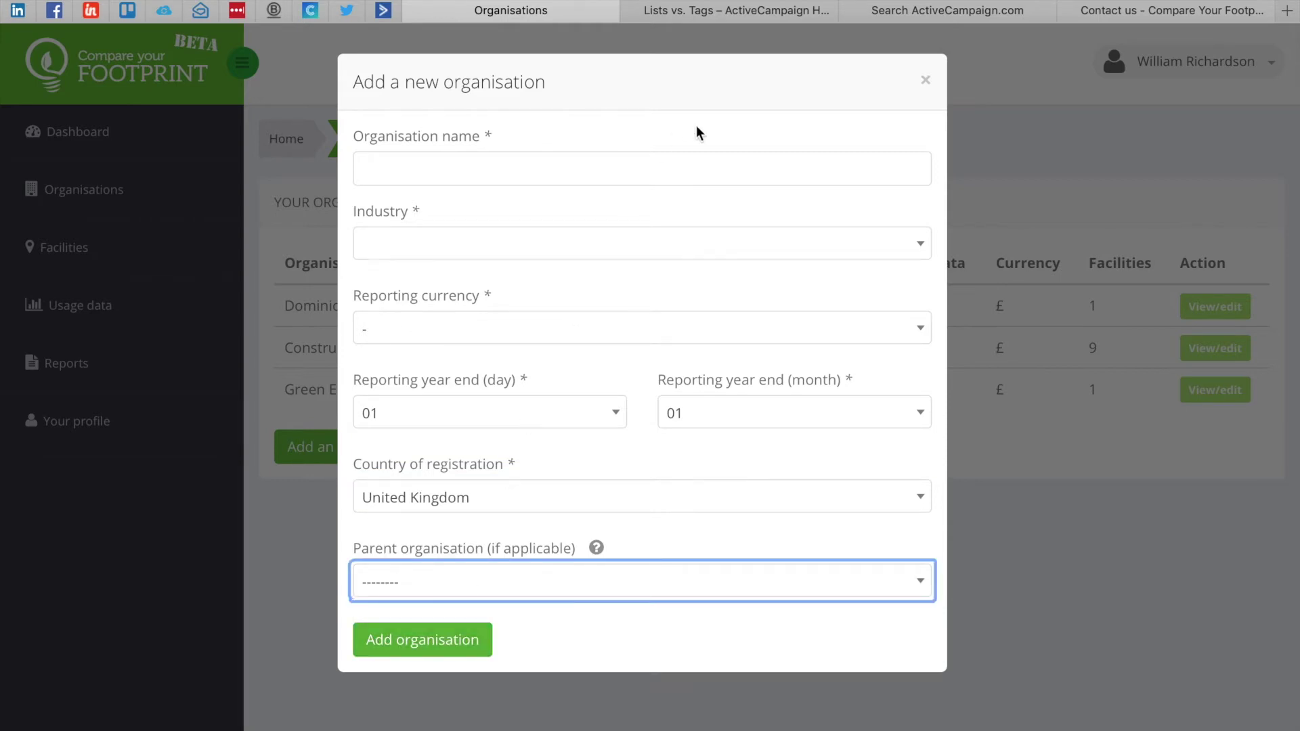
pyautogui.click(925, 82)
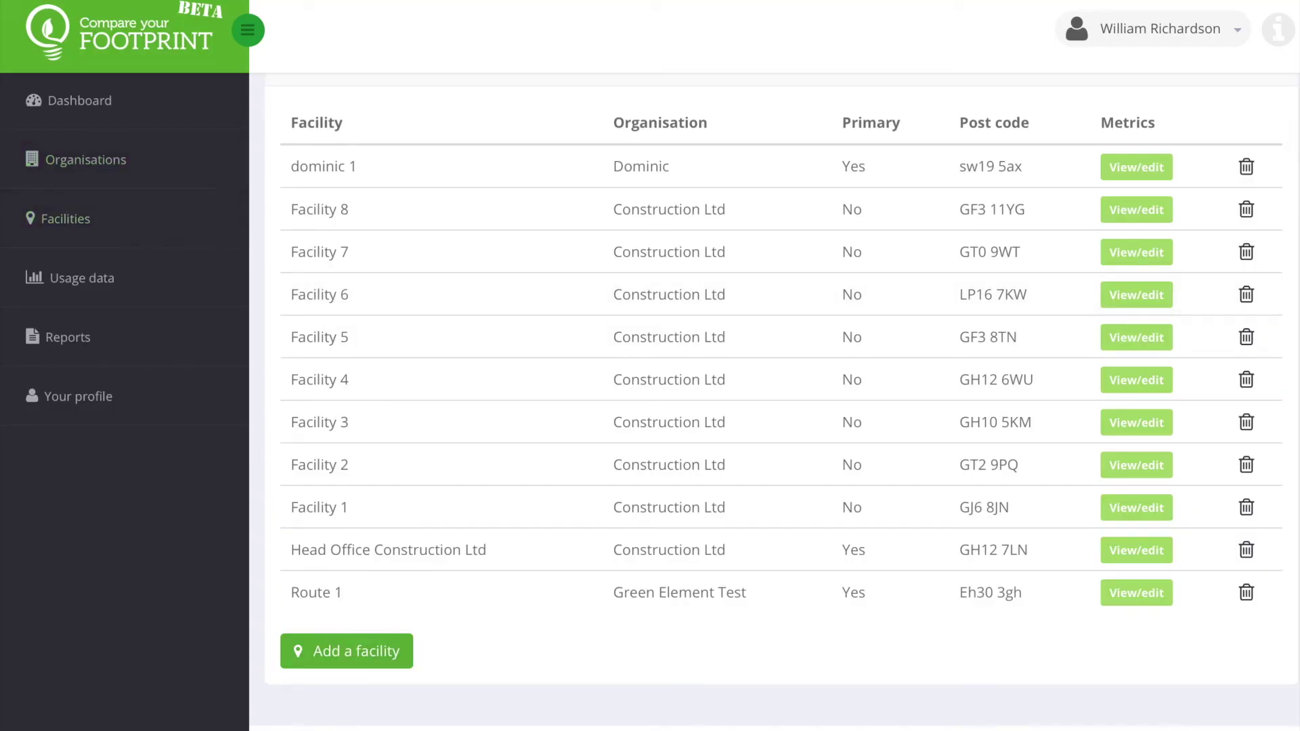
# Step: Open a new facility form and examine the available facility types, keeping General office
pyautogui.click(370, 666)
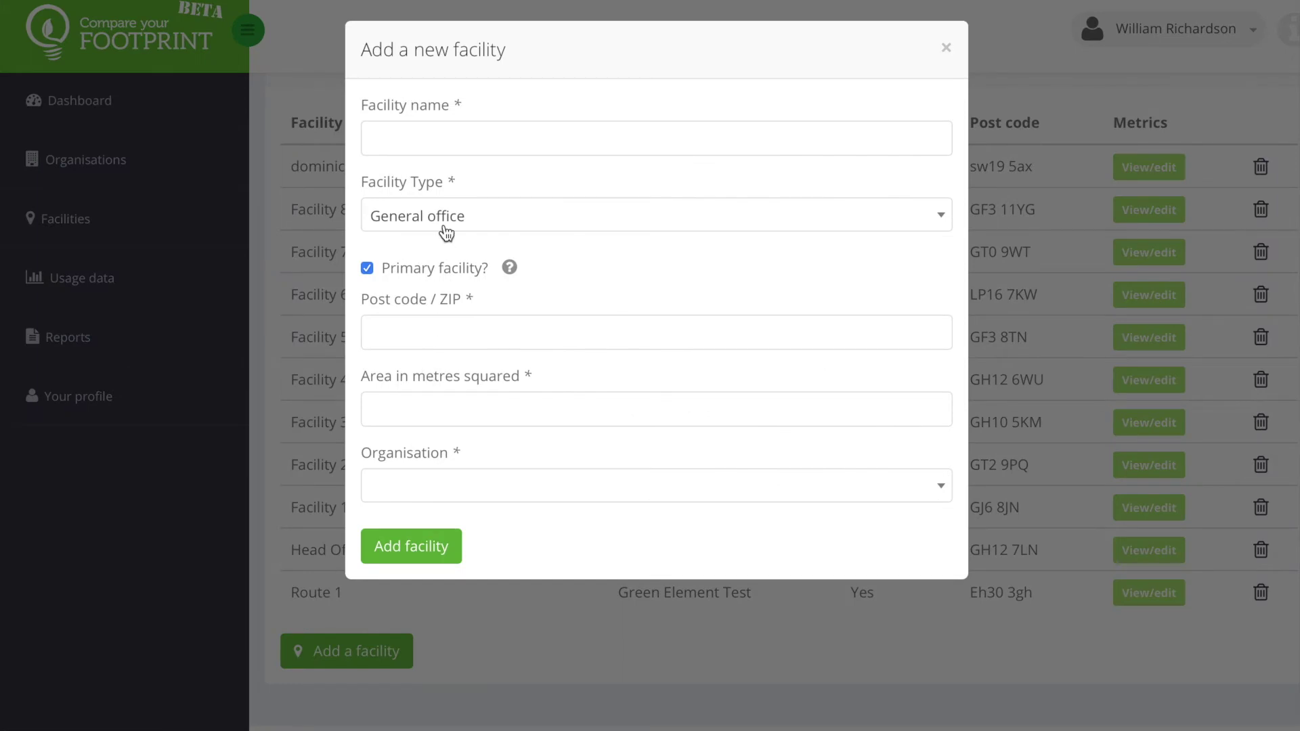
pyautogui.click(432, 141)
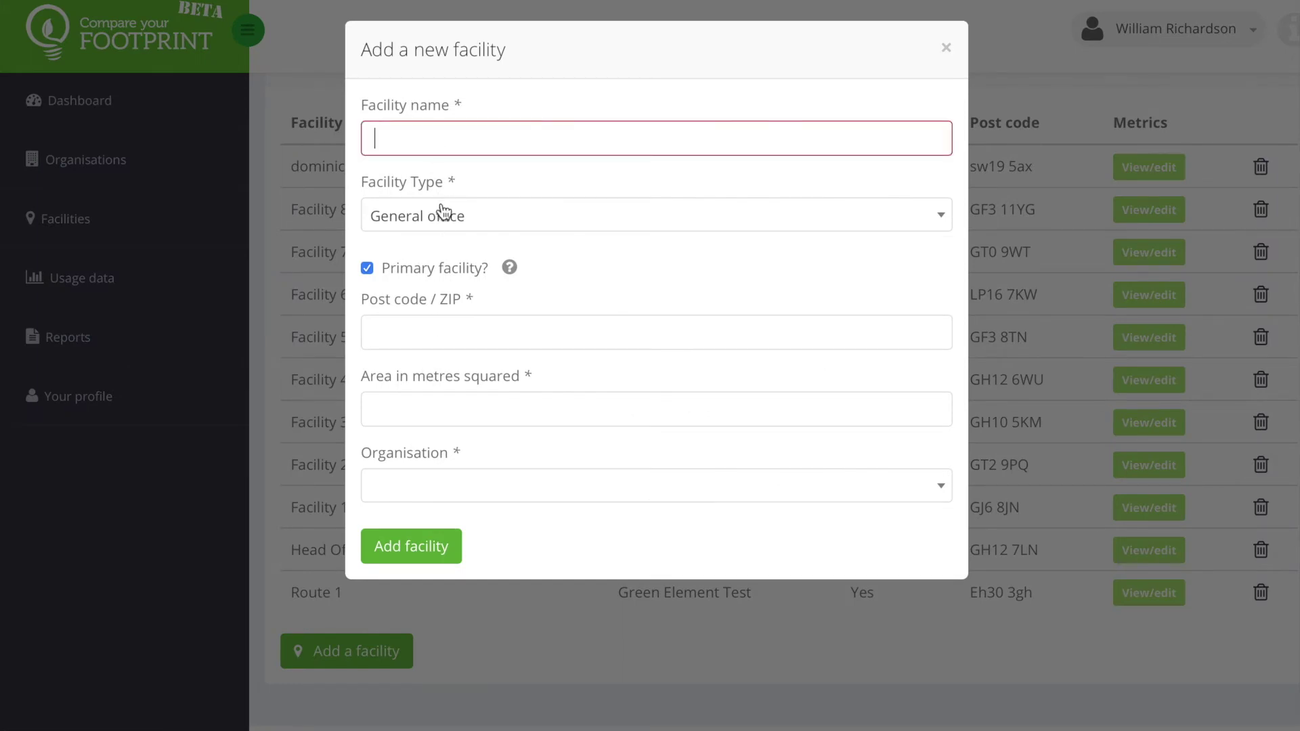
pyautogui.click(443, 217)
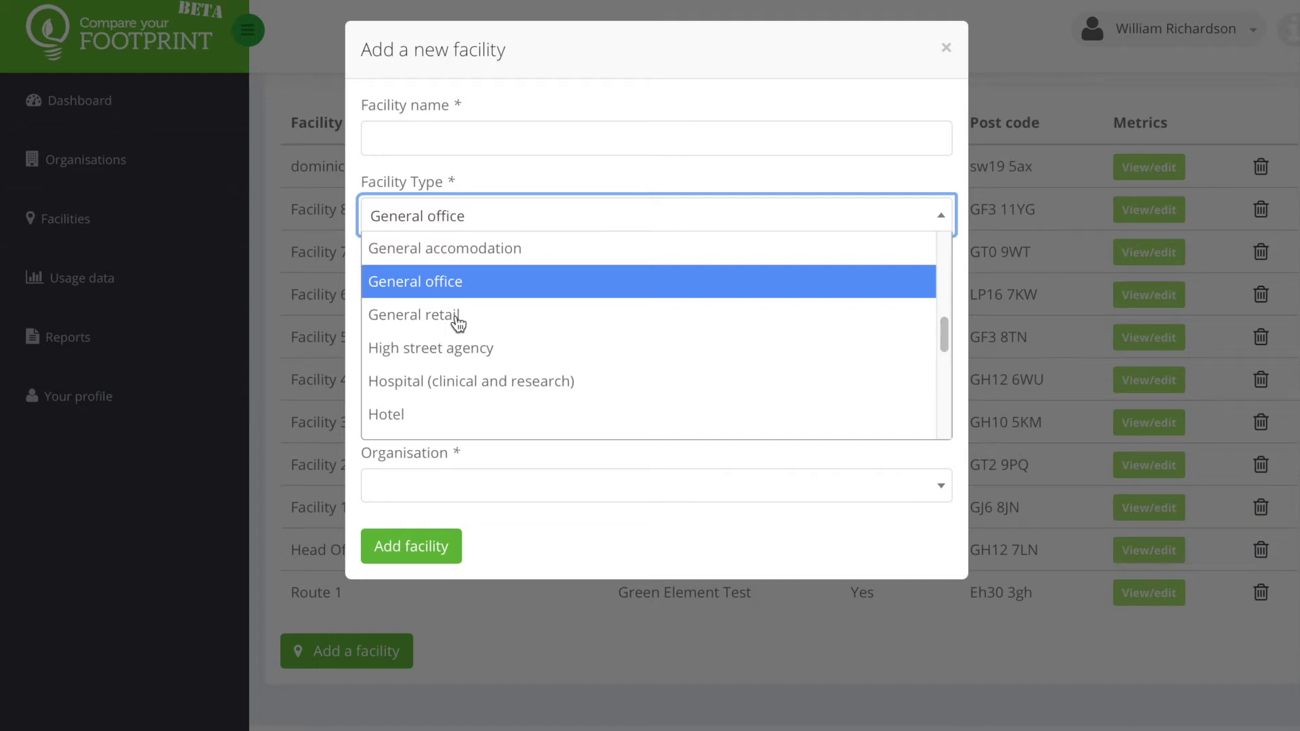
pyautogui.scroll(-5, 459, 333)
pyautogui.scroll(-2, 460, 333)
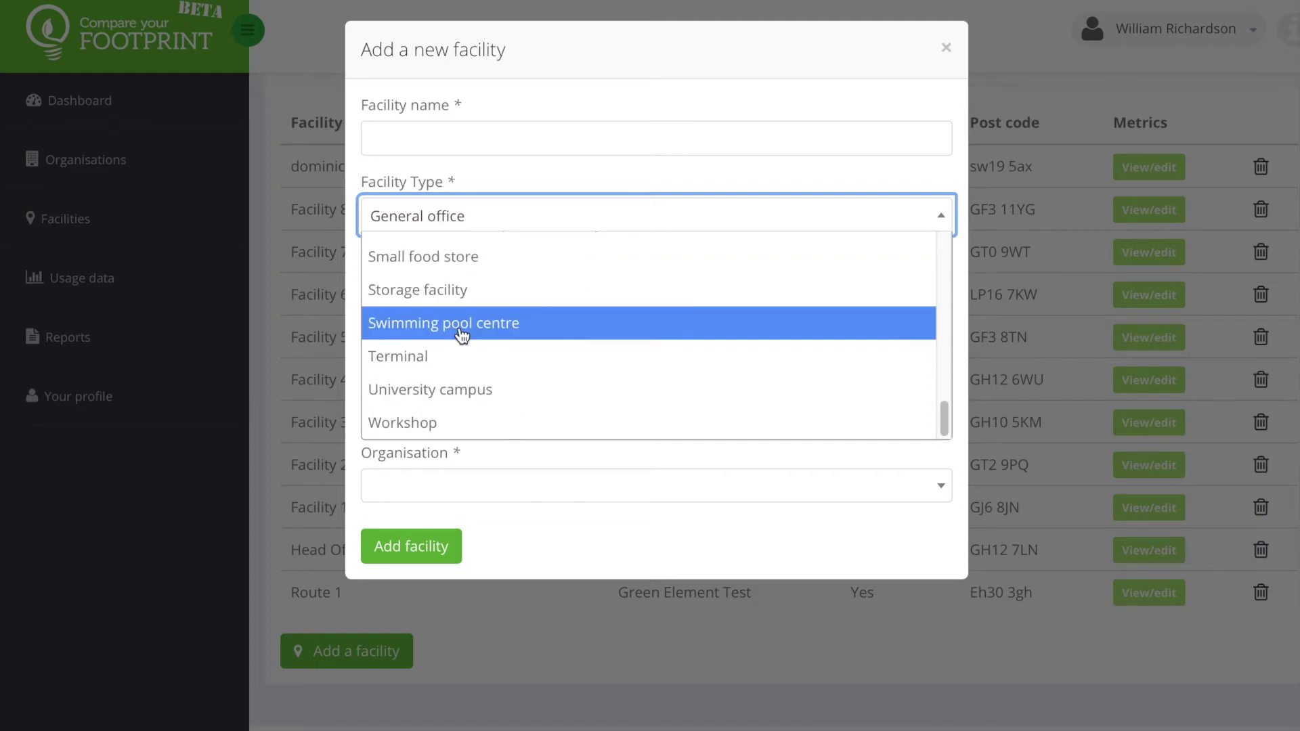
pyautogui.scroll(5, 460, 335)
pyautogui.scroll(10, 459, 334)
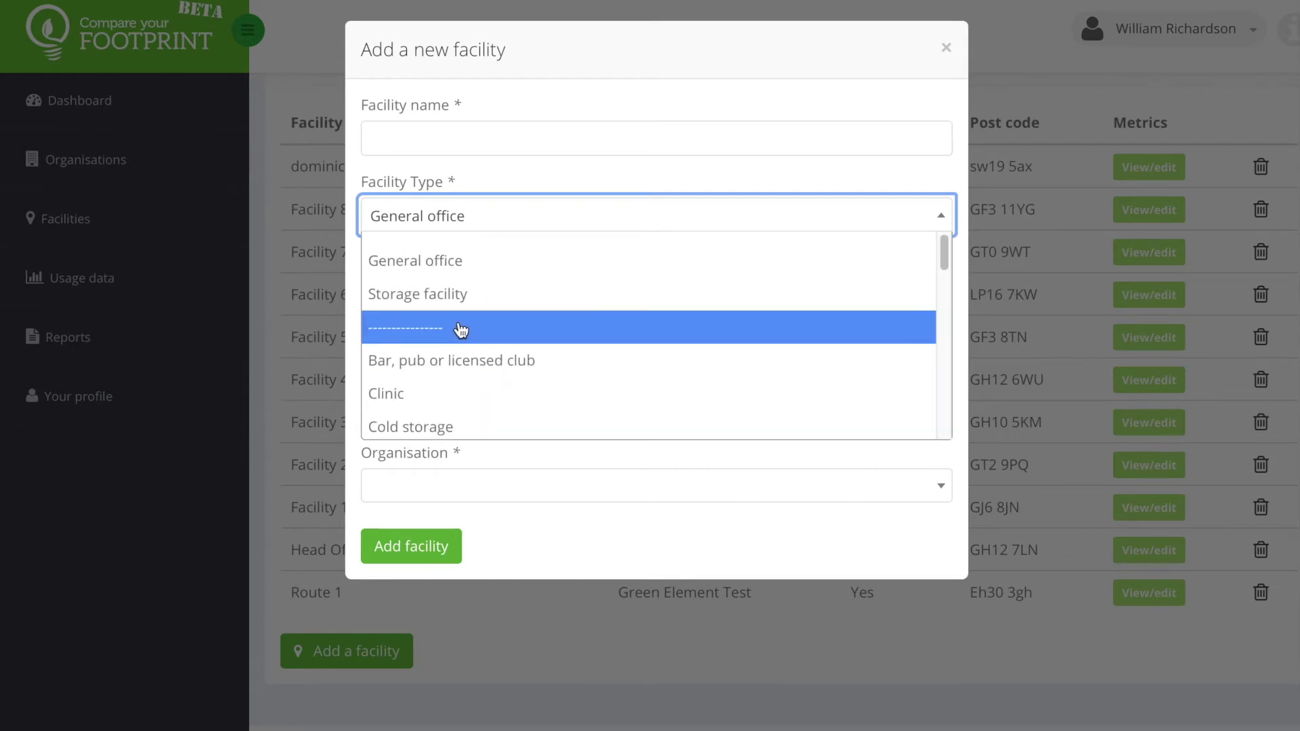
pyautogui.click(490, 221)
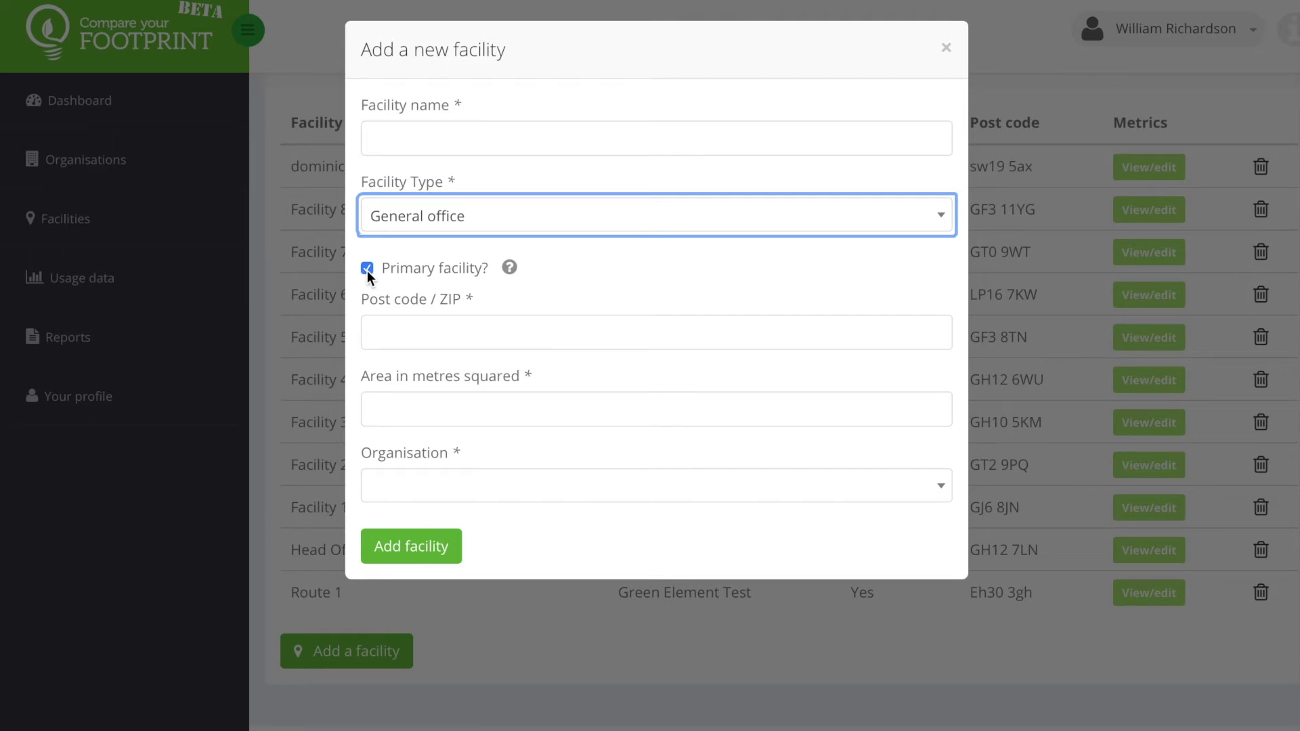
# Step: Fill in the facility's post code, an area of 9600 square metres and the organisation Construction Ltd, and close the form without adding it
pyautogui.click(385, 329)
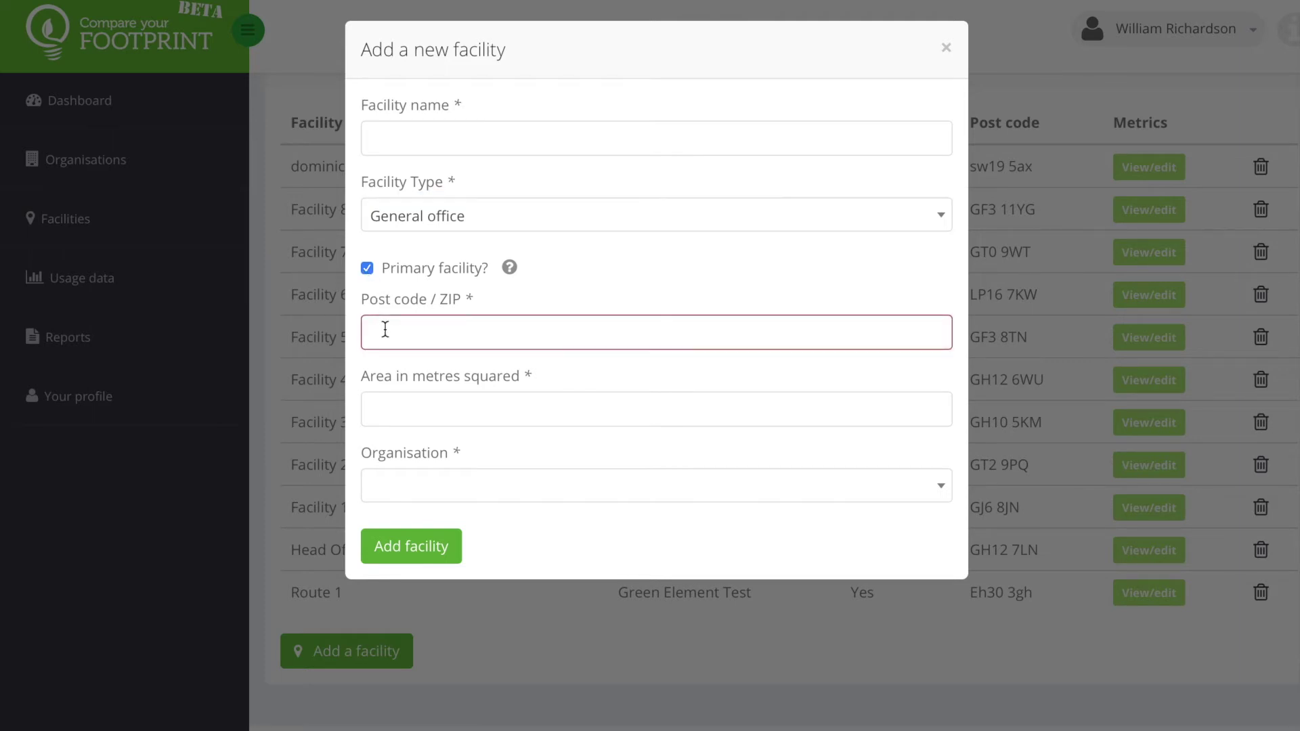
pyautogui.write('RG1 6JB')
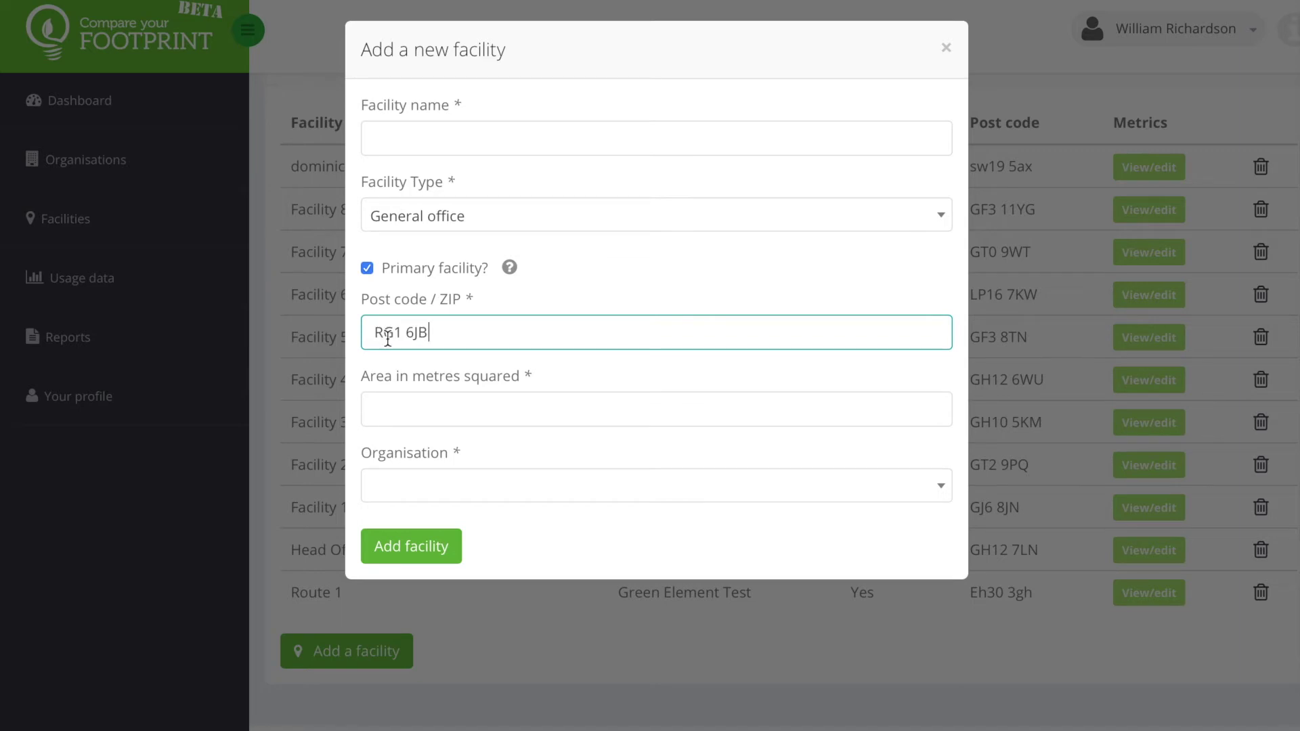
pyautogui.click(407, 411)
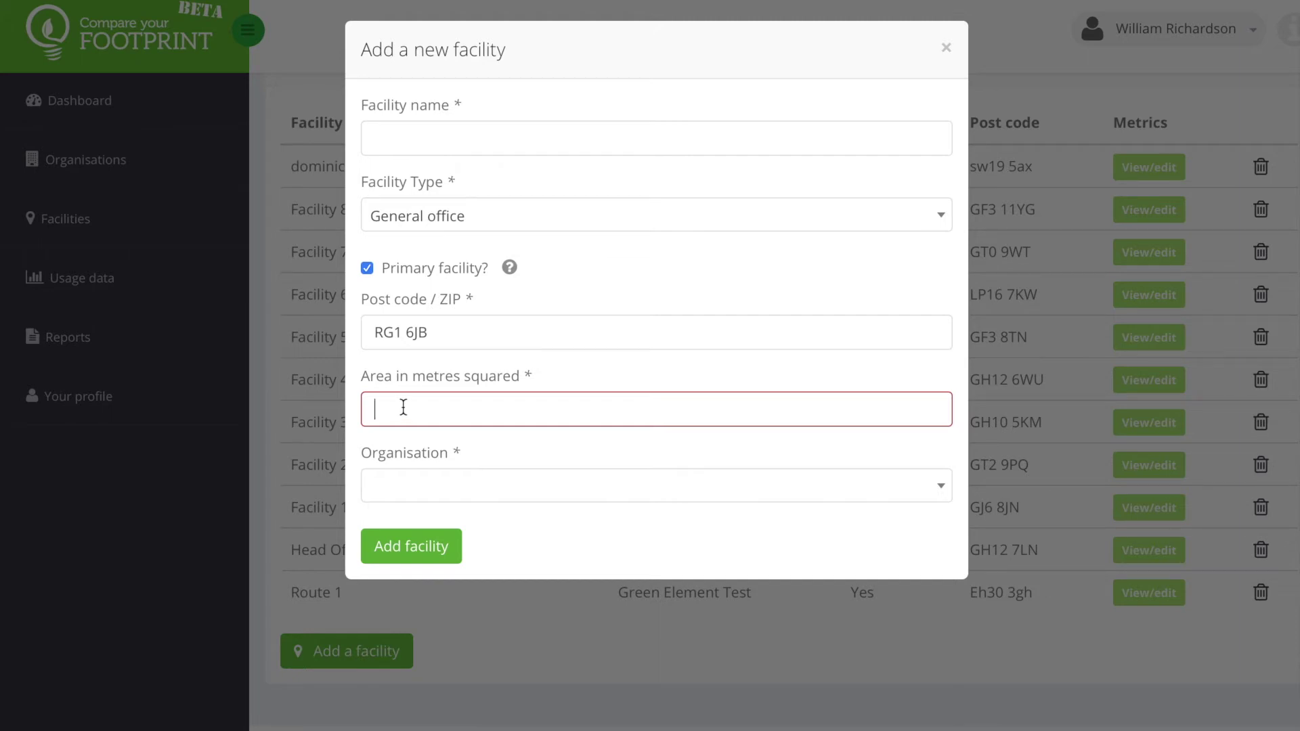
pyautogui.write('9600')
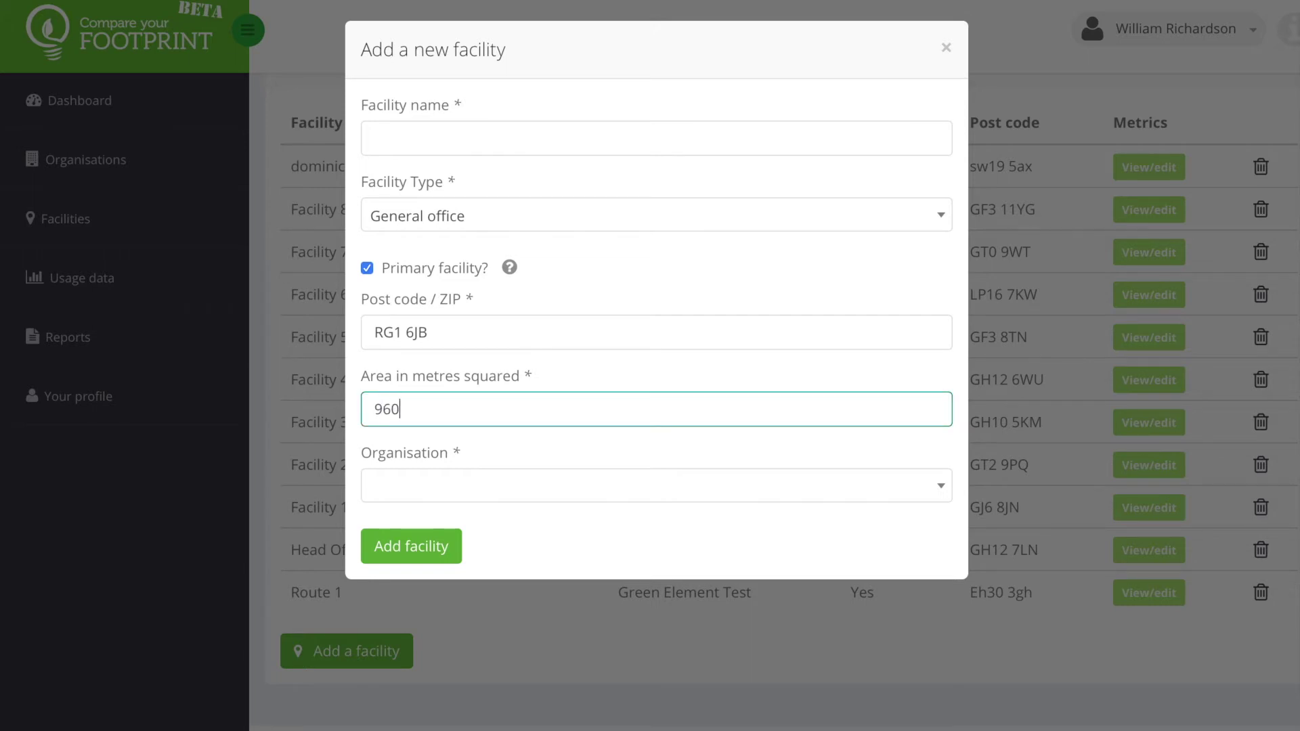
pyautogui.click(413, 504)
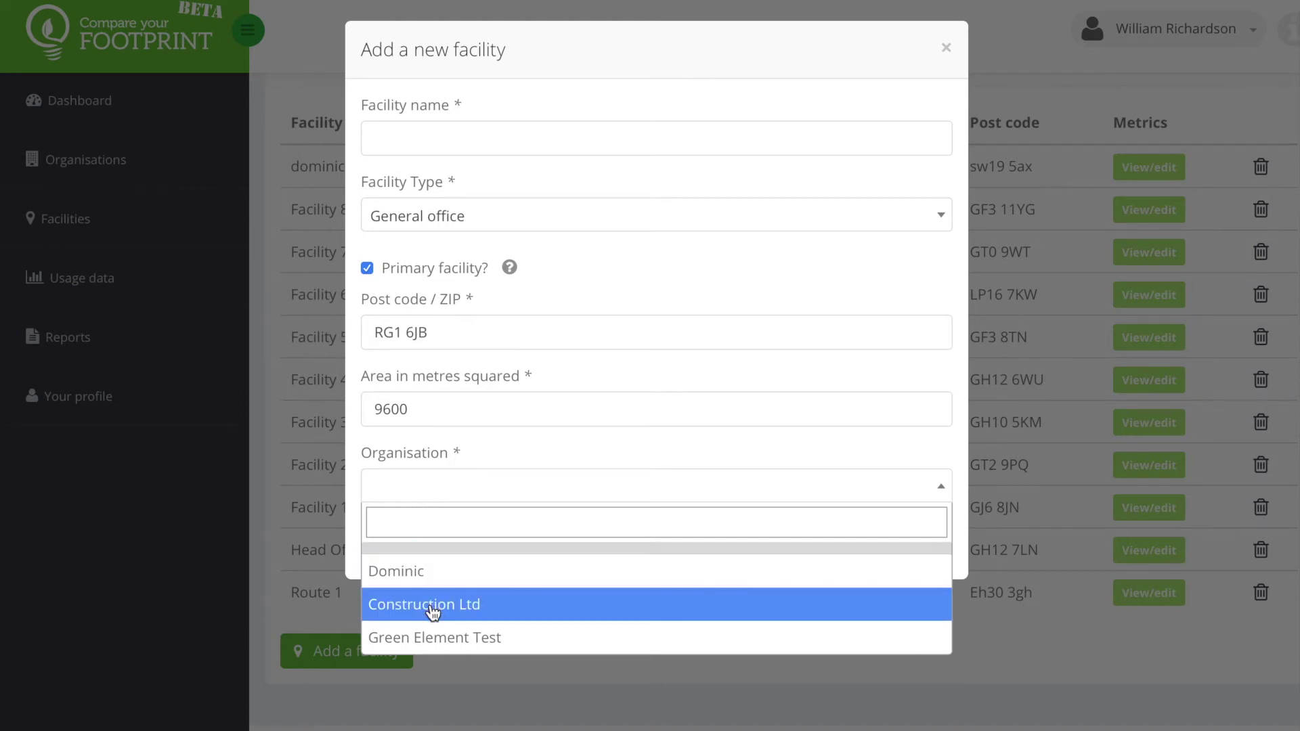
pyautogui.click(434, 611)
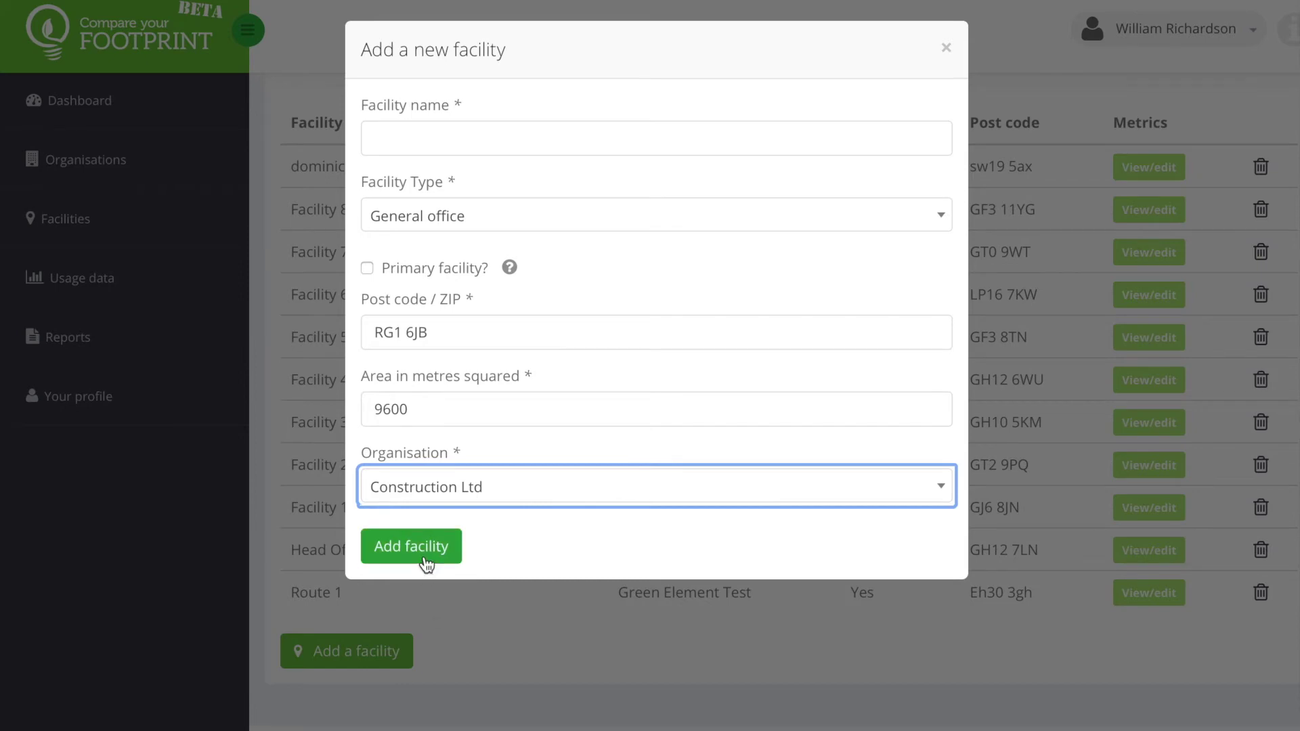
pyautogui.click(947, 52)
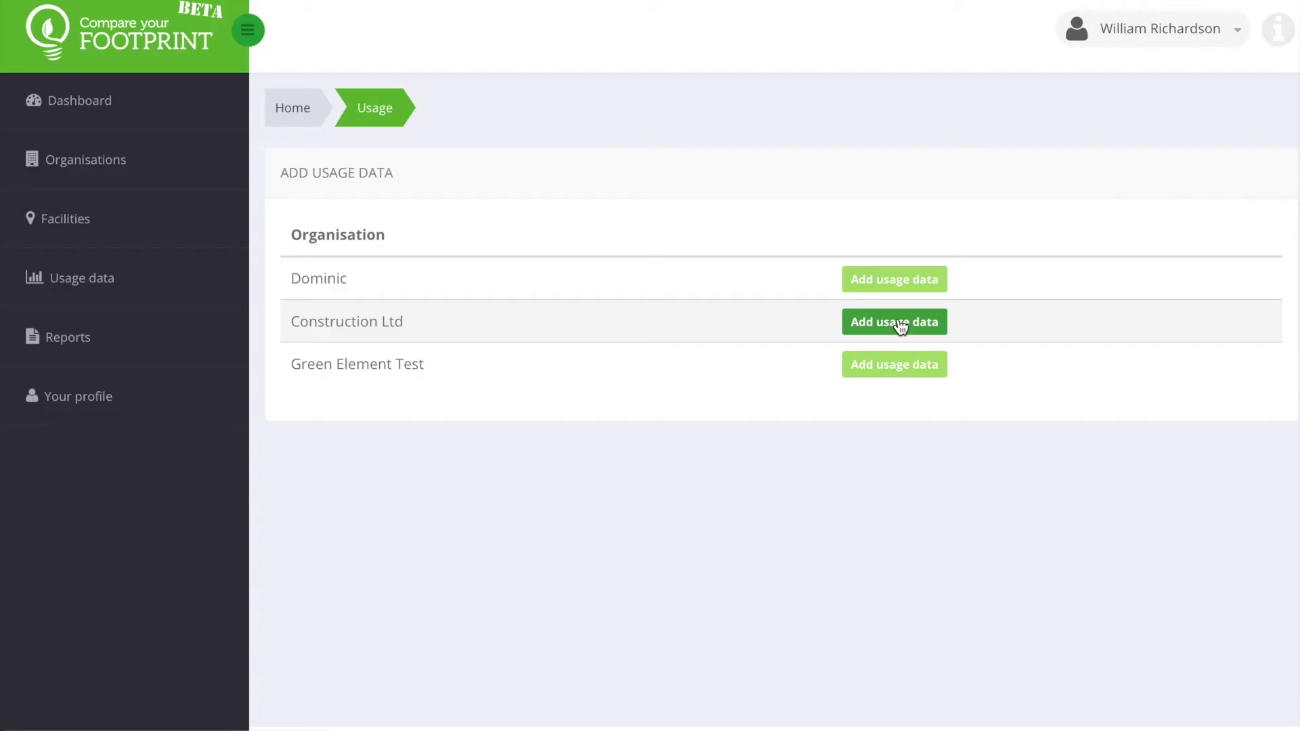
# Step: Open Construction Ltd's usage data and examine the manual entry form with Facility 1 selected, closing it without saving
pyautogui.click(900, 323)
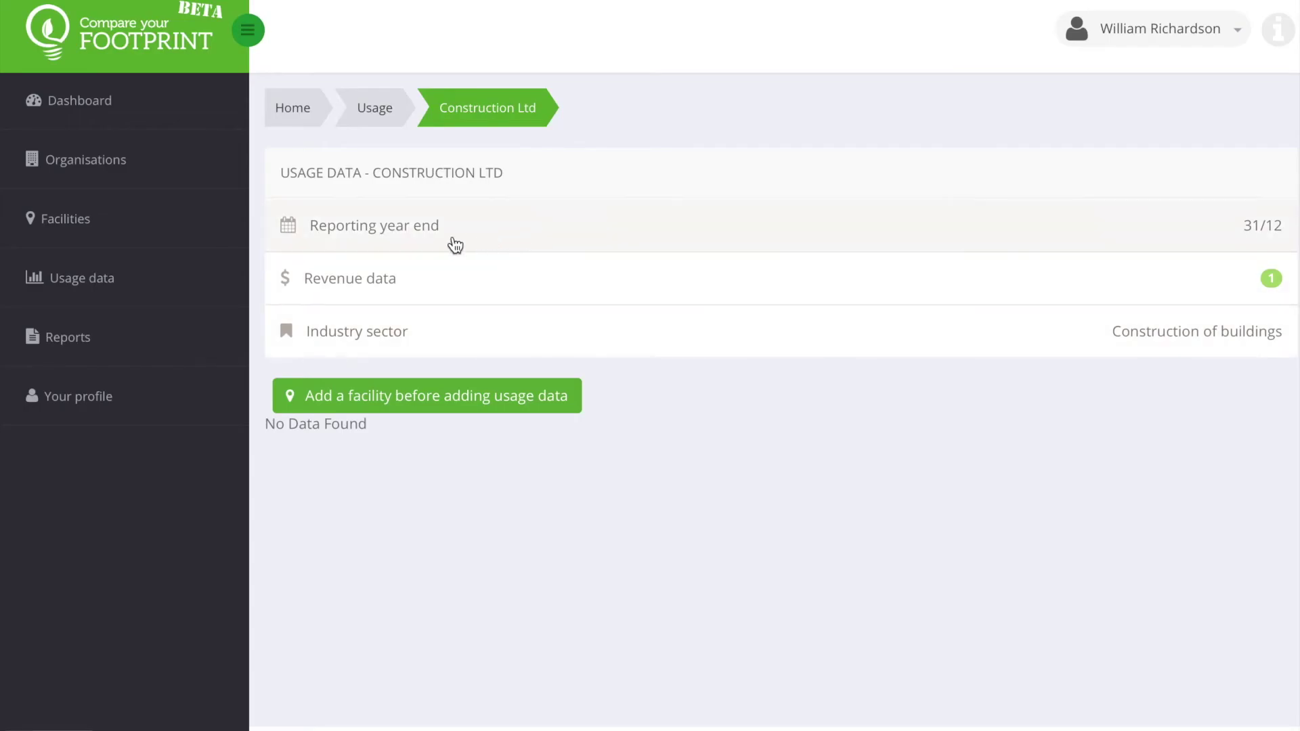
pyautogui.click(371, 401)
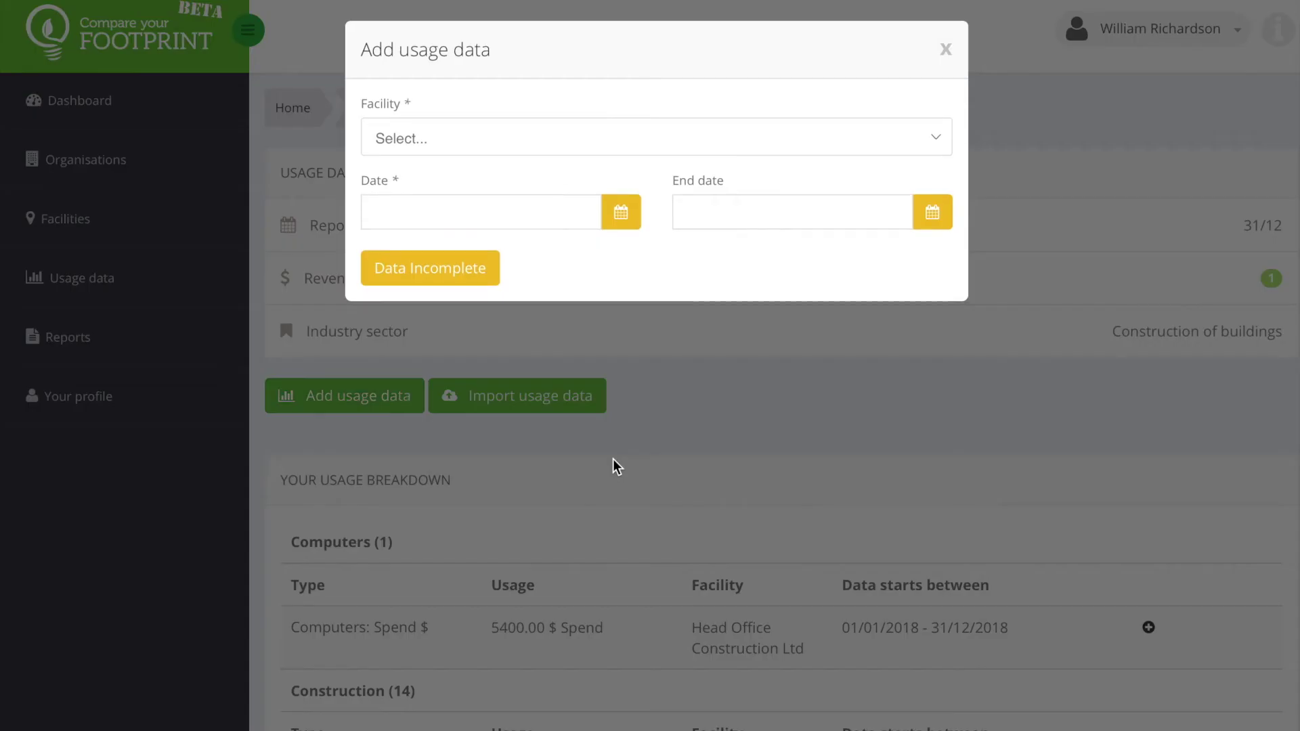
pyautogui.click(478, 145)
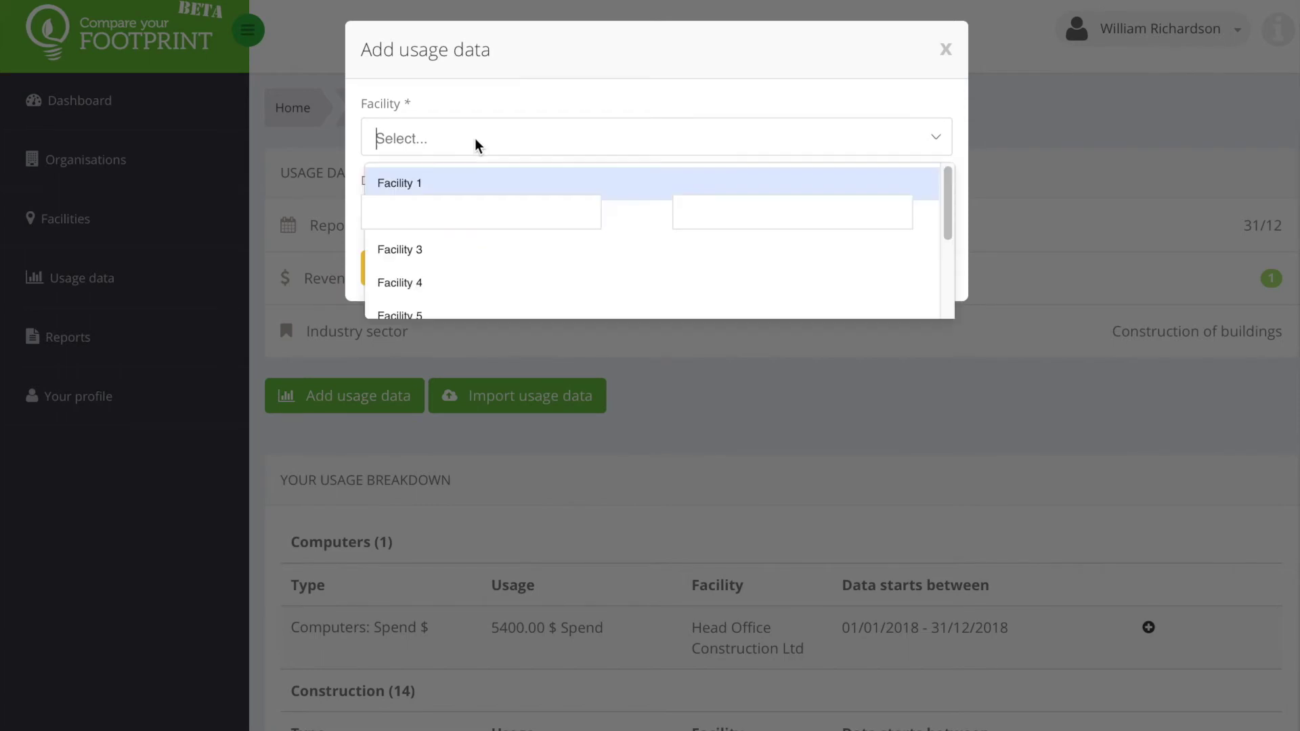
pyautogui.click(464, 191)
pyautogui.click(620, 212)
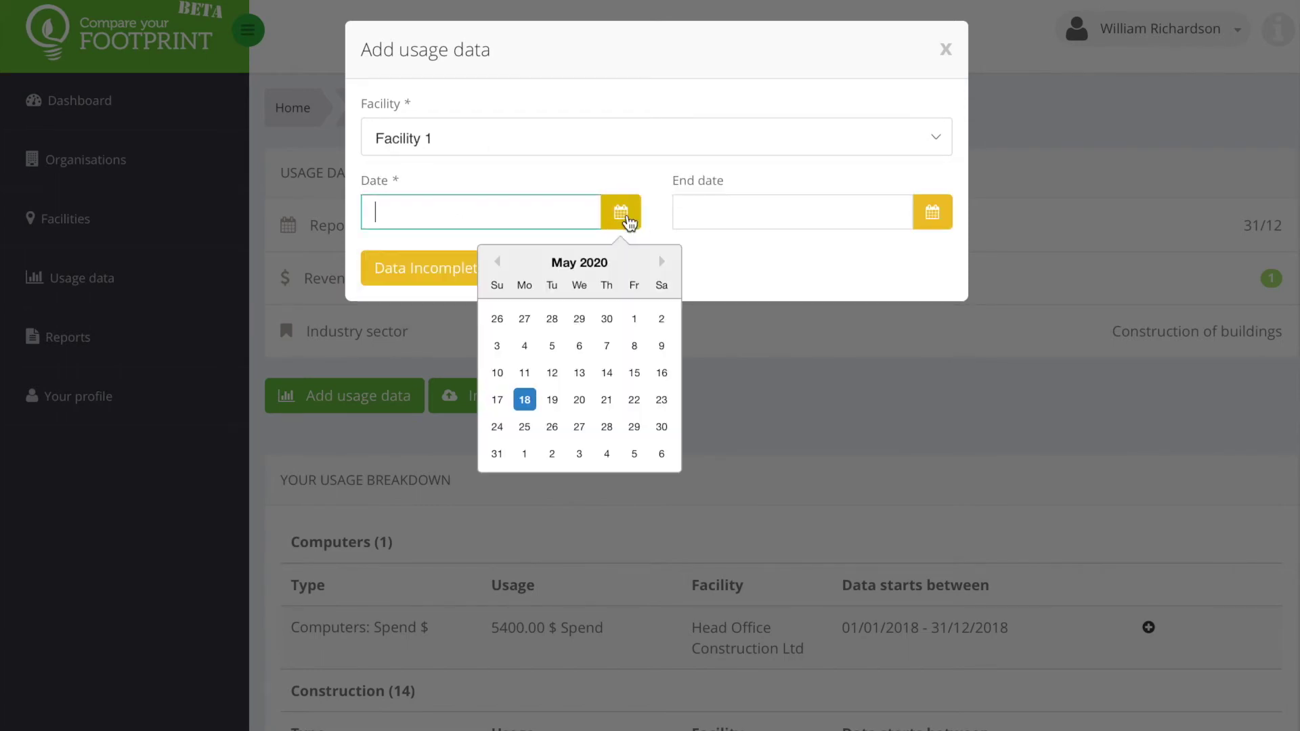
pyautogui.click(749, 252)
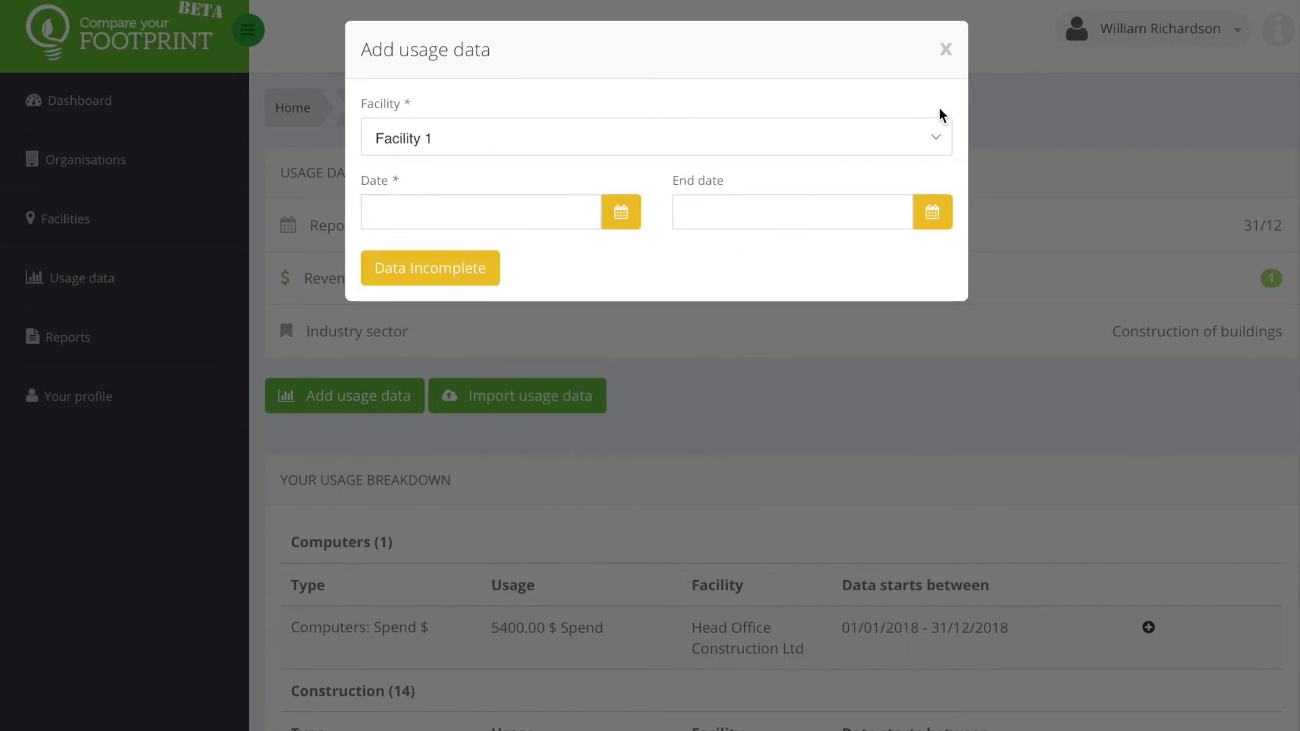
pyautogui.click(945, 50)
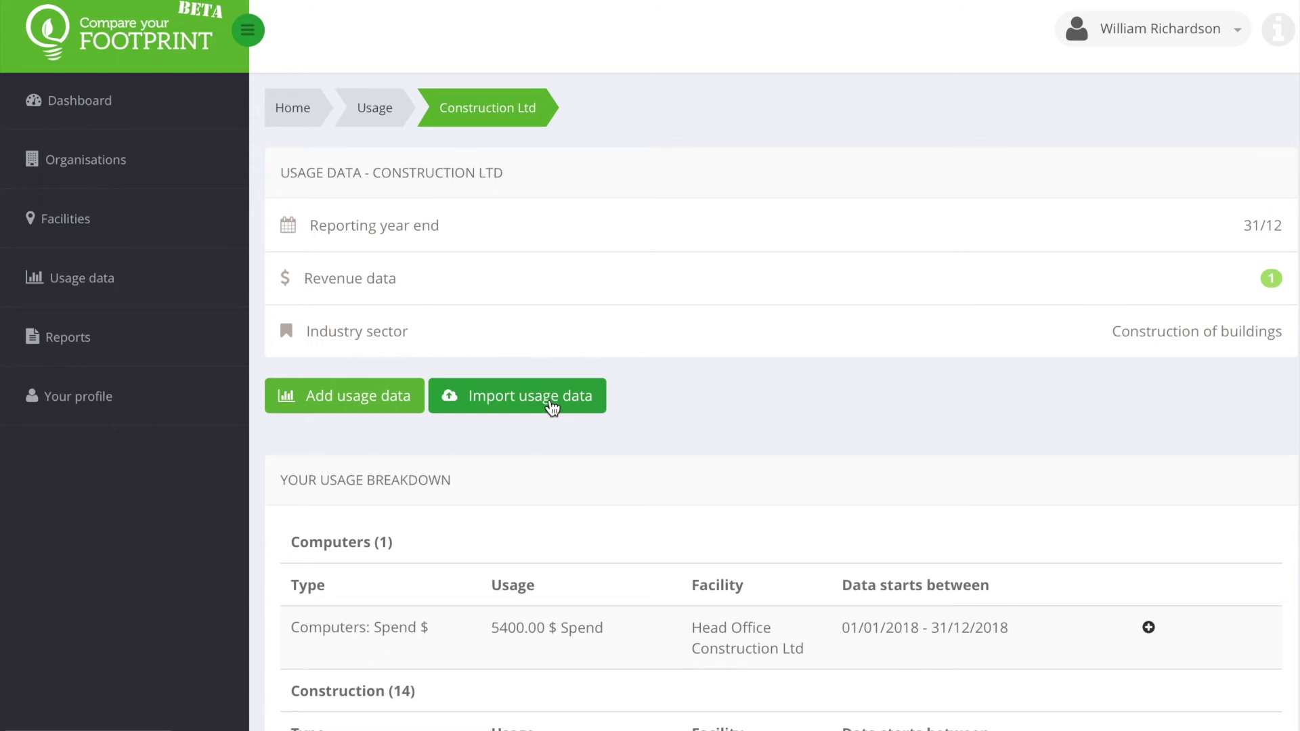
# Step: Open Construction Ltd's usage data import and examine the available usage types, keeping Air Travel, and close it without importing
pyautogui.click(552, 405)
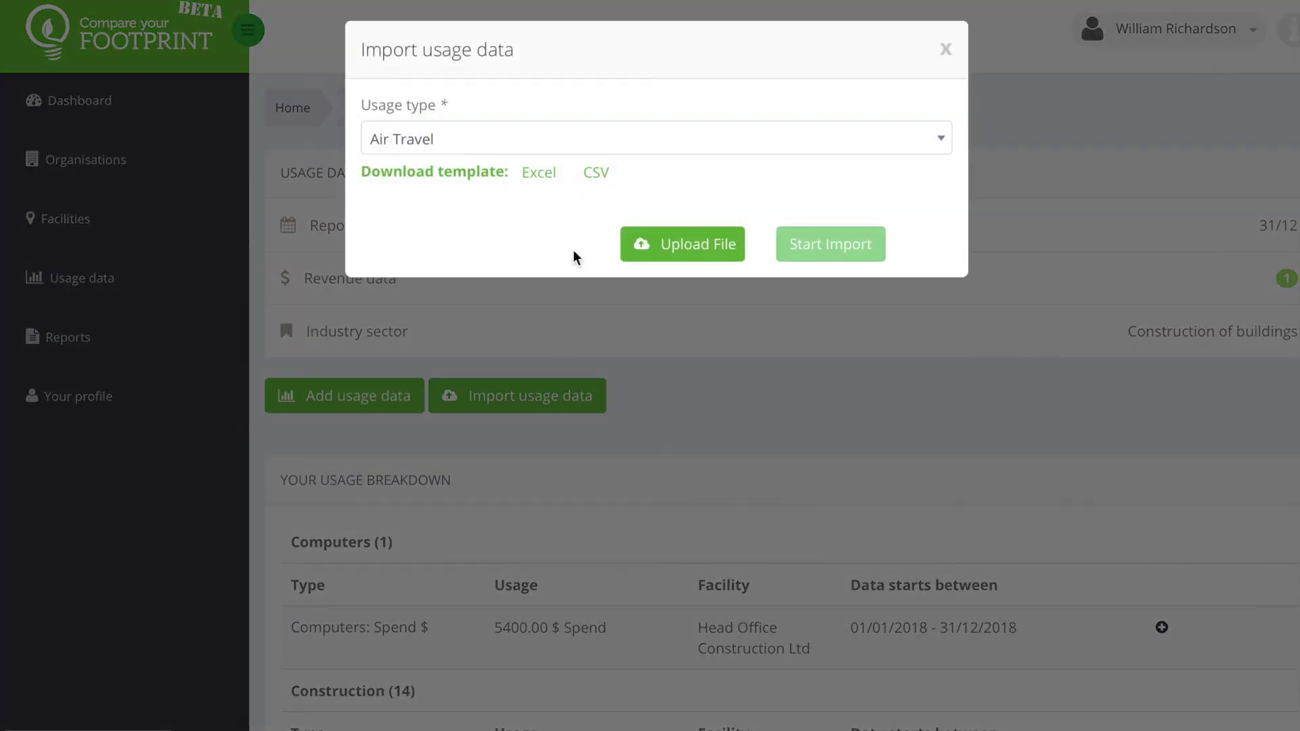
pyautogui.click(495, 155)
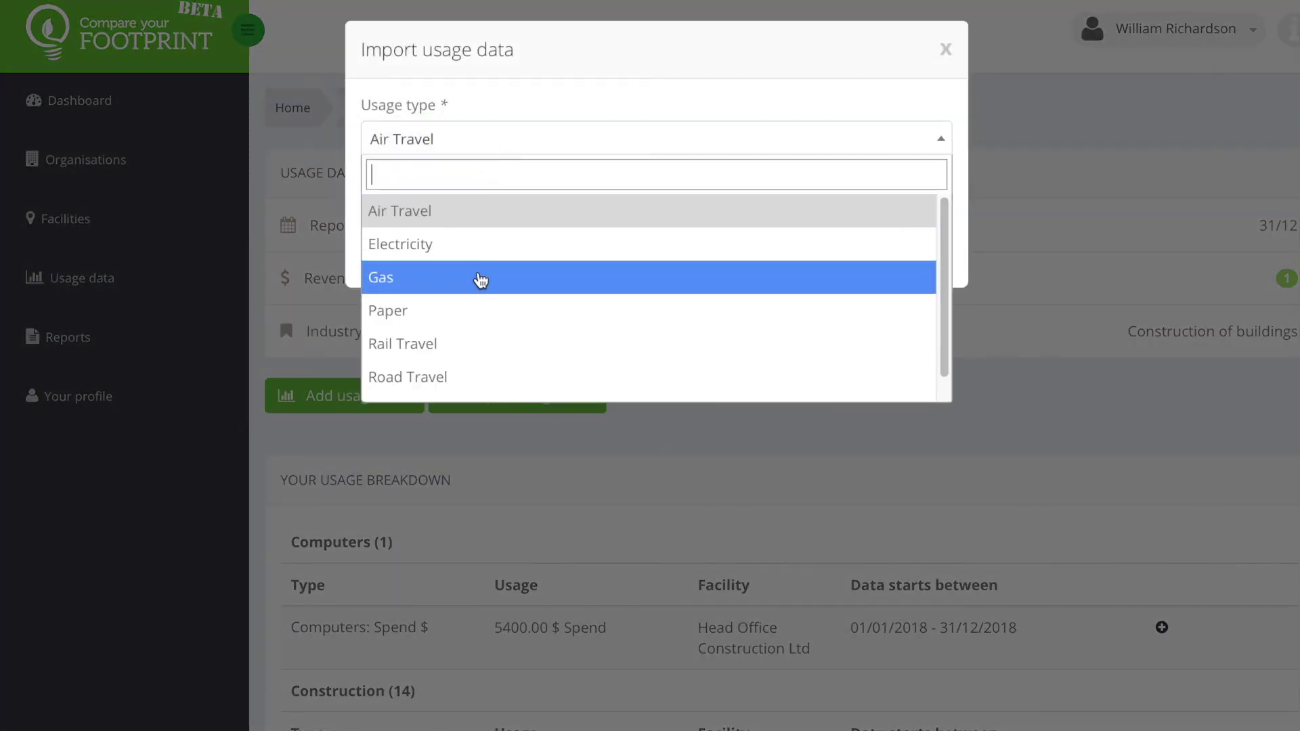
pyautogui.scroll(-1, 481, 283)
pyautogui.scroll(2, 482, 282)
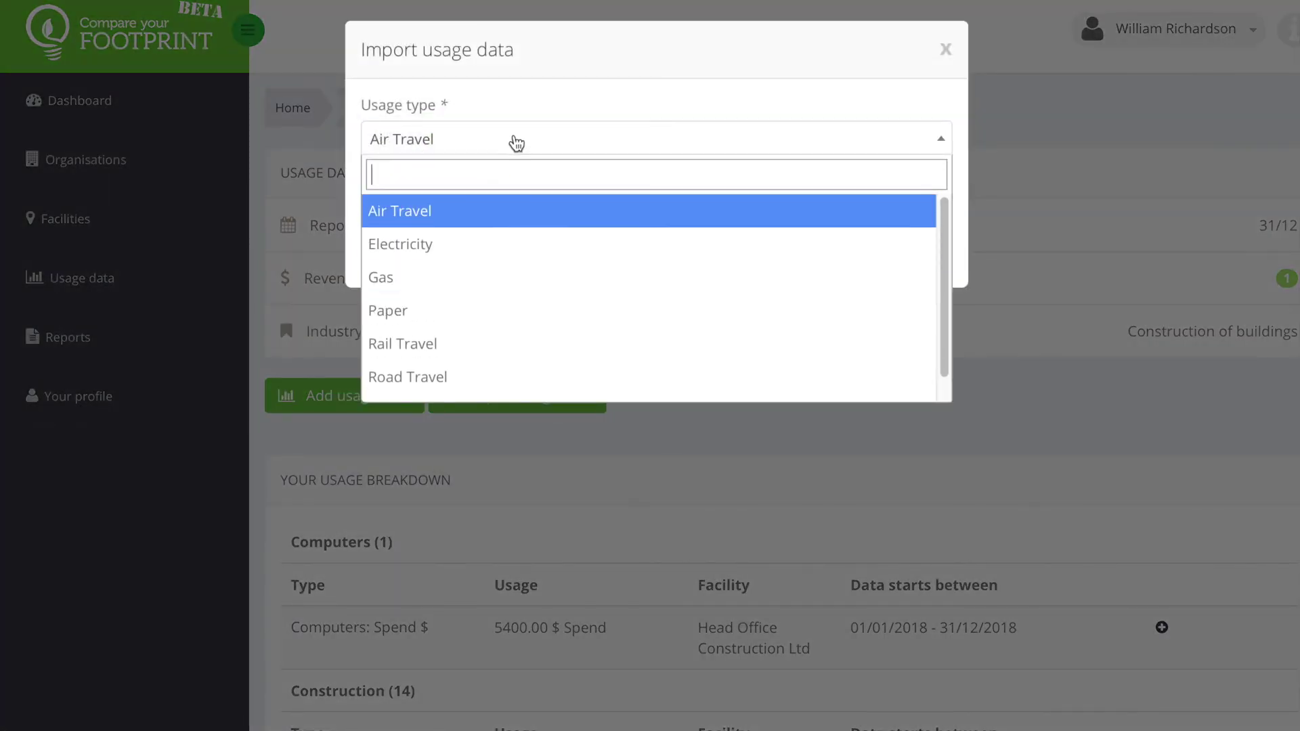
pyautogui.click(515, 139)
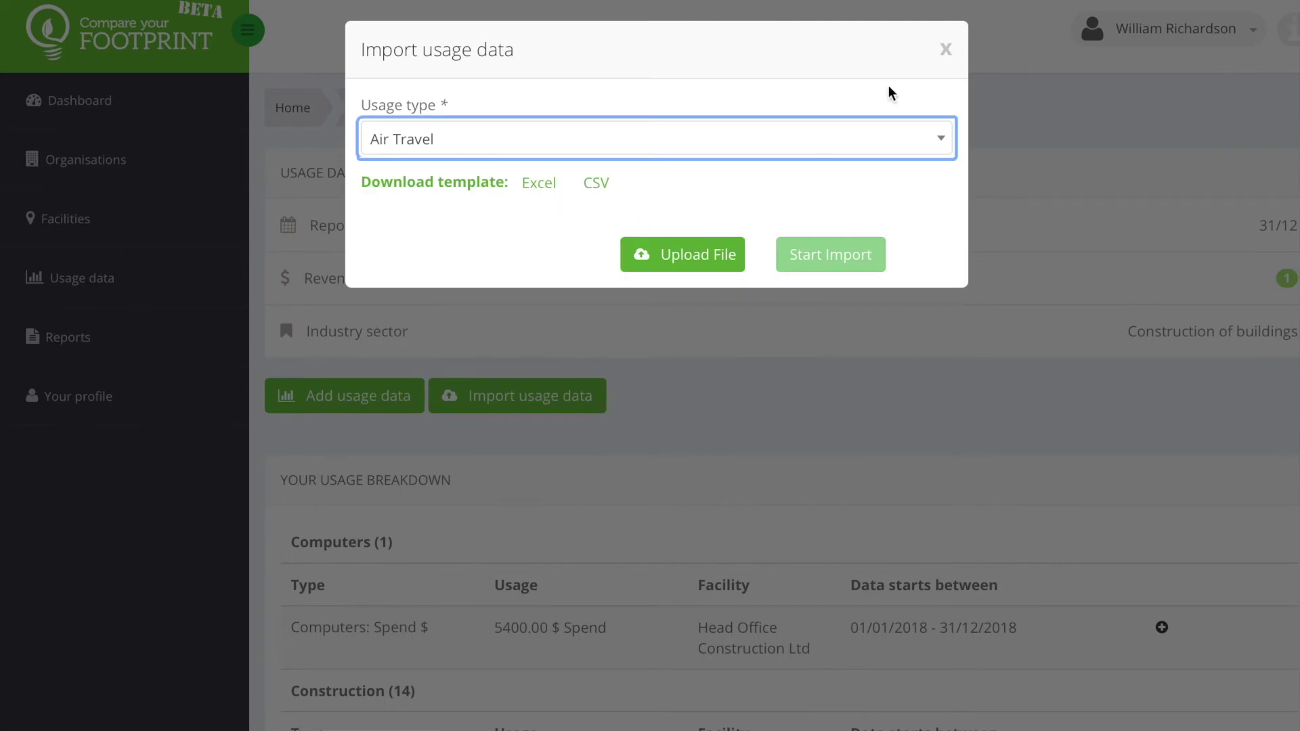
pyautogui.click(945, 54)
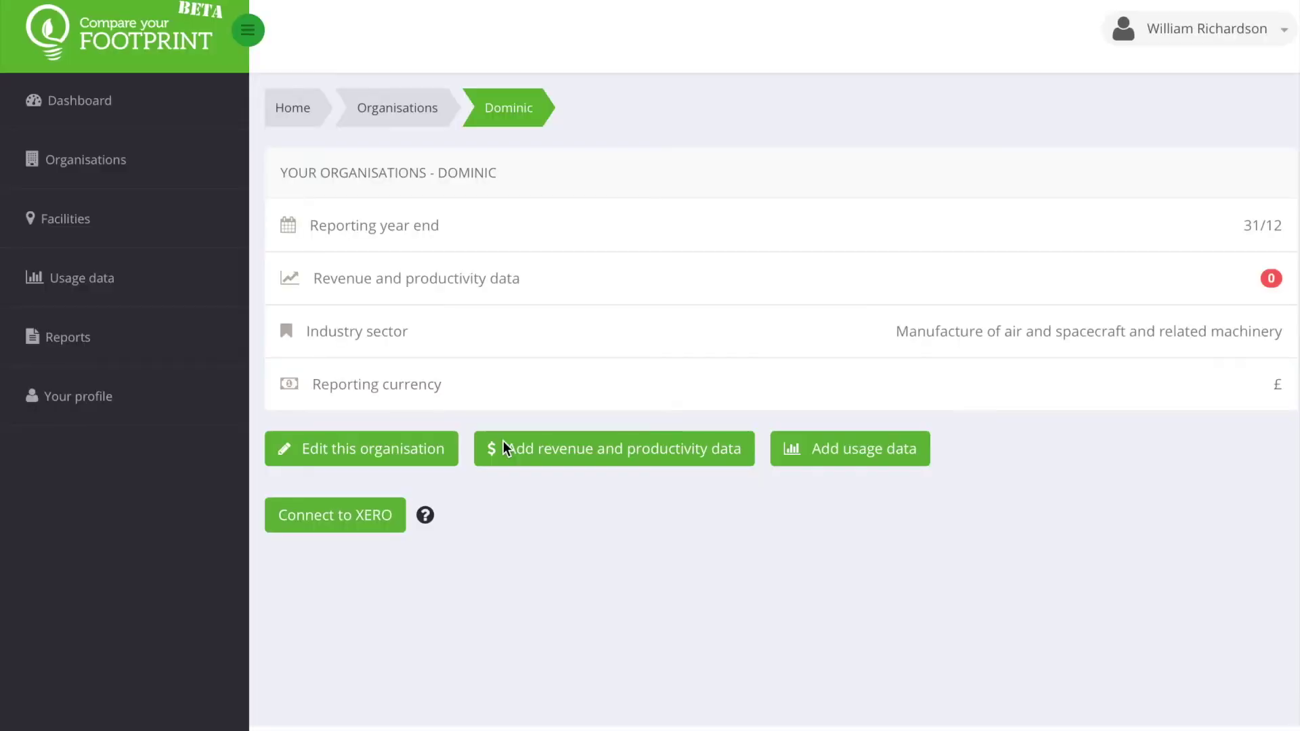
# Step: Connect the displayed organisation to Xero, and open the list of organisations for adding usage data
pyautogui.click(366, 515)
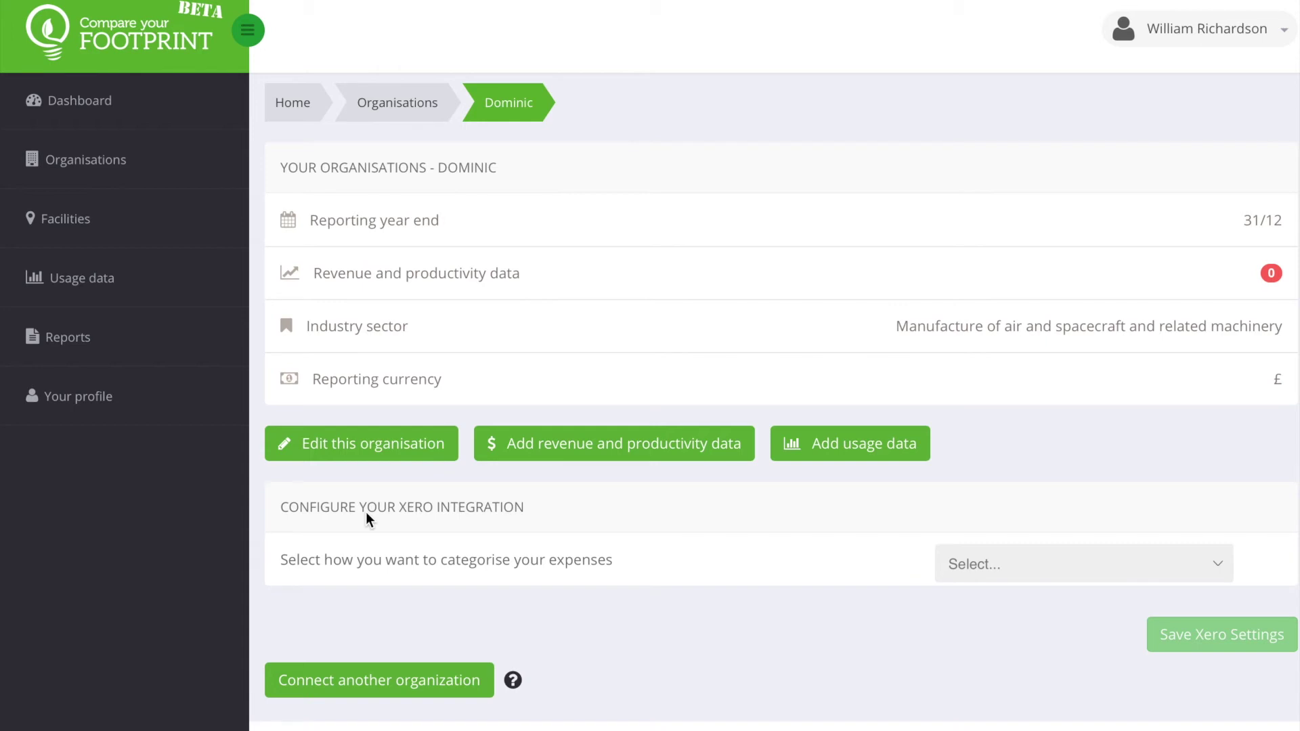
pyautogui.click(107, 288)
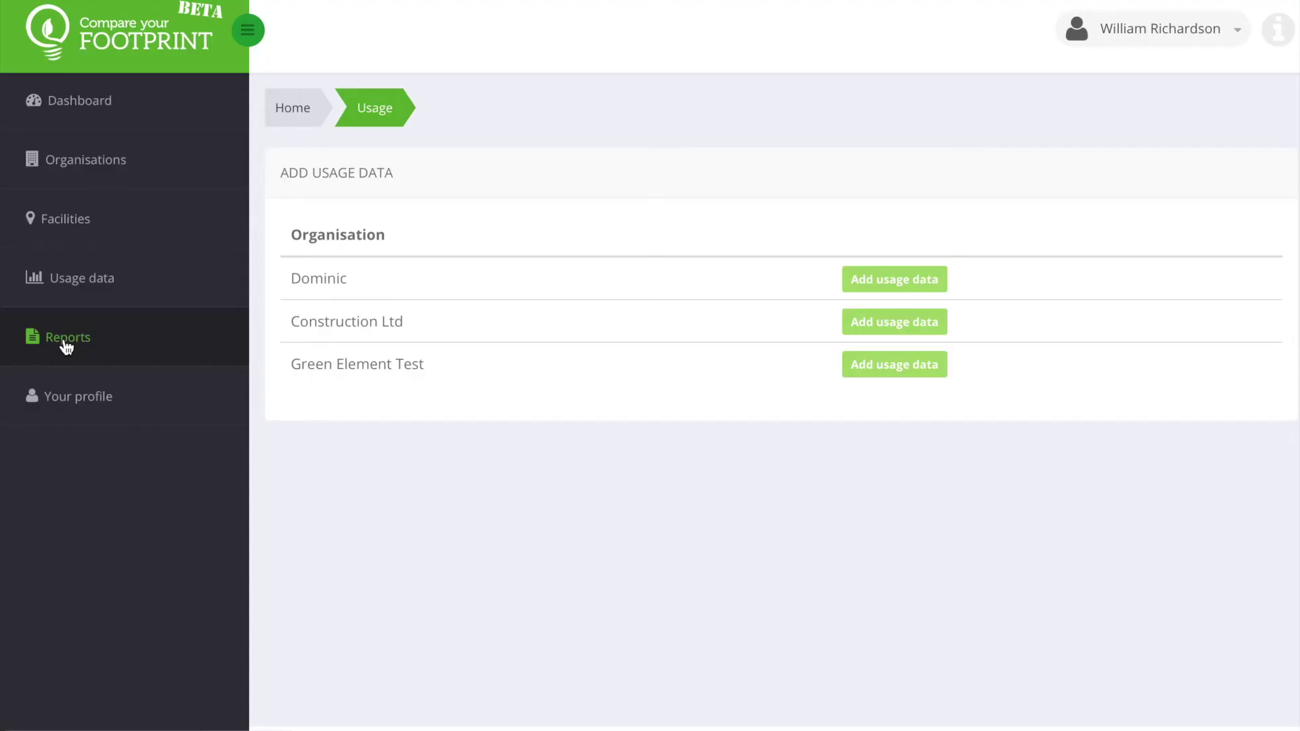
# Step: Open Construction Ltd's 2018 report and examine its total greenhouse gas emissions and intensity ratios by scope
pyautogui.click(66, 342)
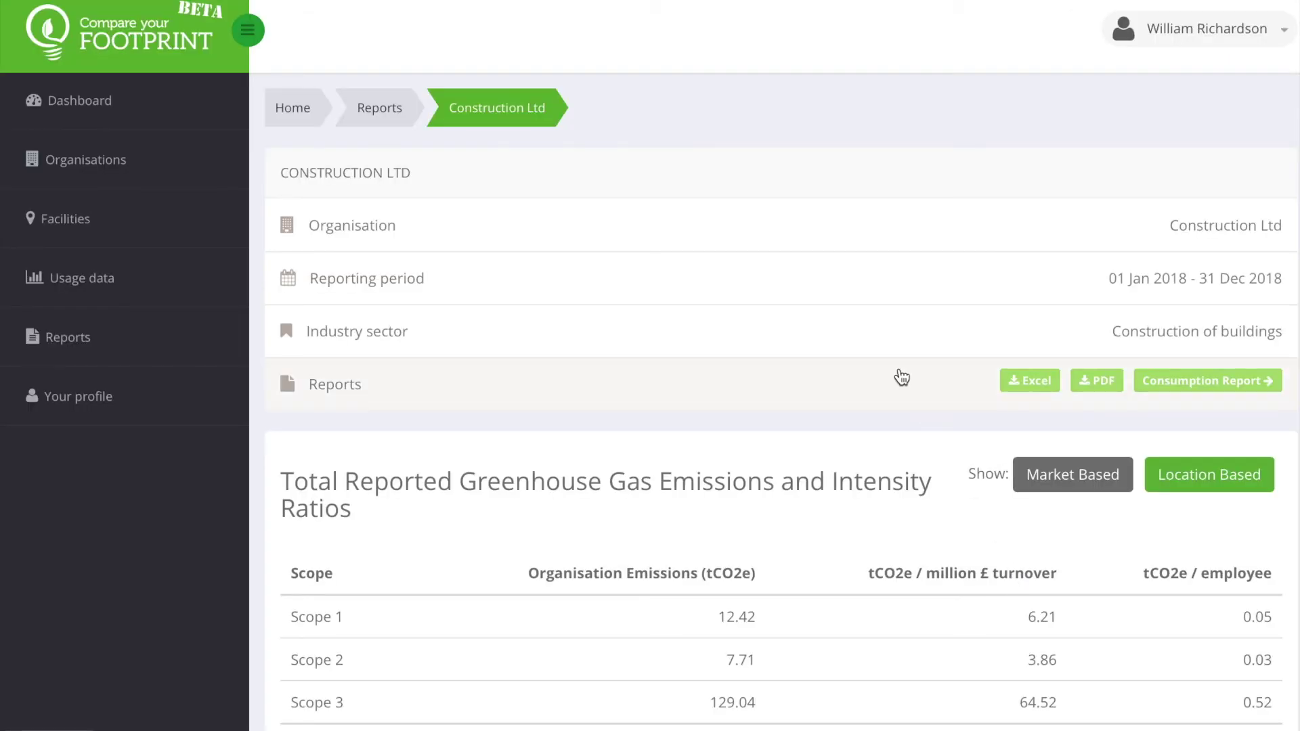
pyautogui.scroll(-1, 900, 373)
pyautogui.scroll(-1, 724, 371)
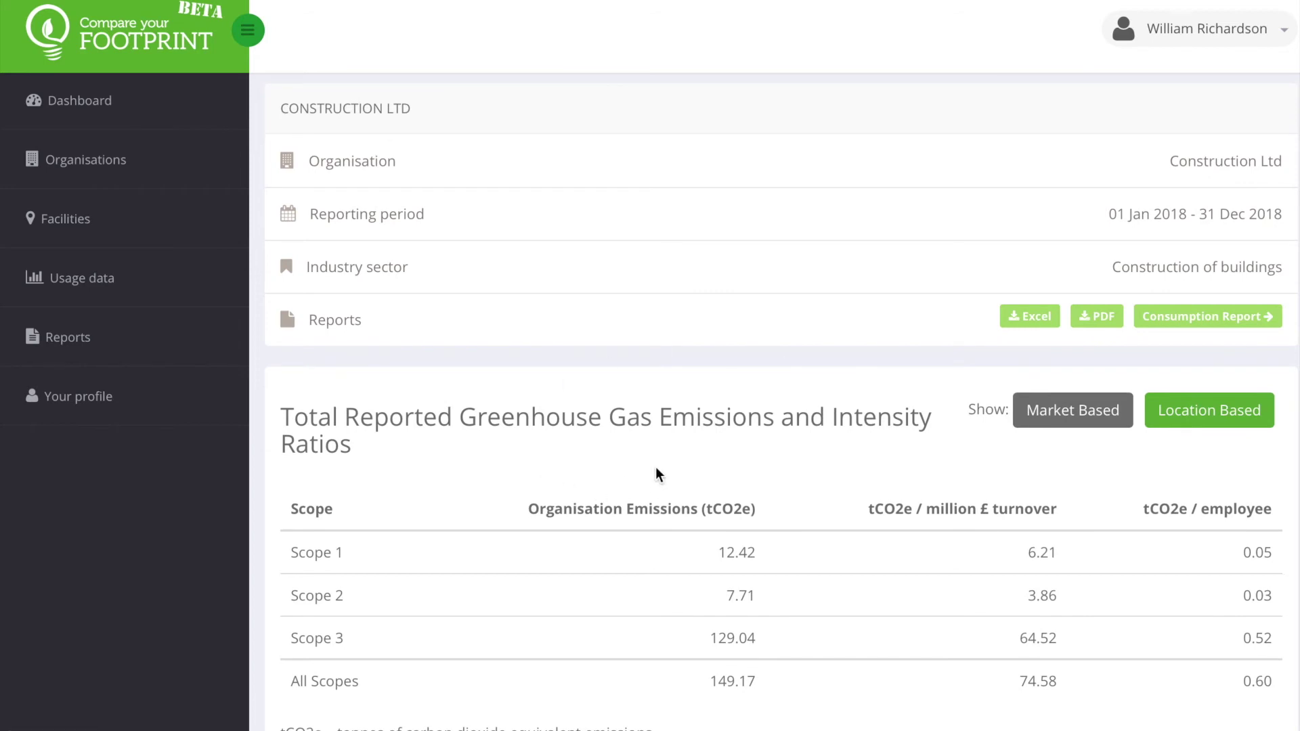
pyautogui.scroll(-3, 657, 469)
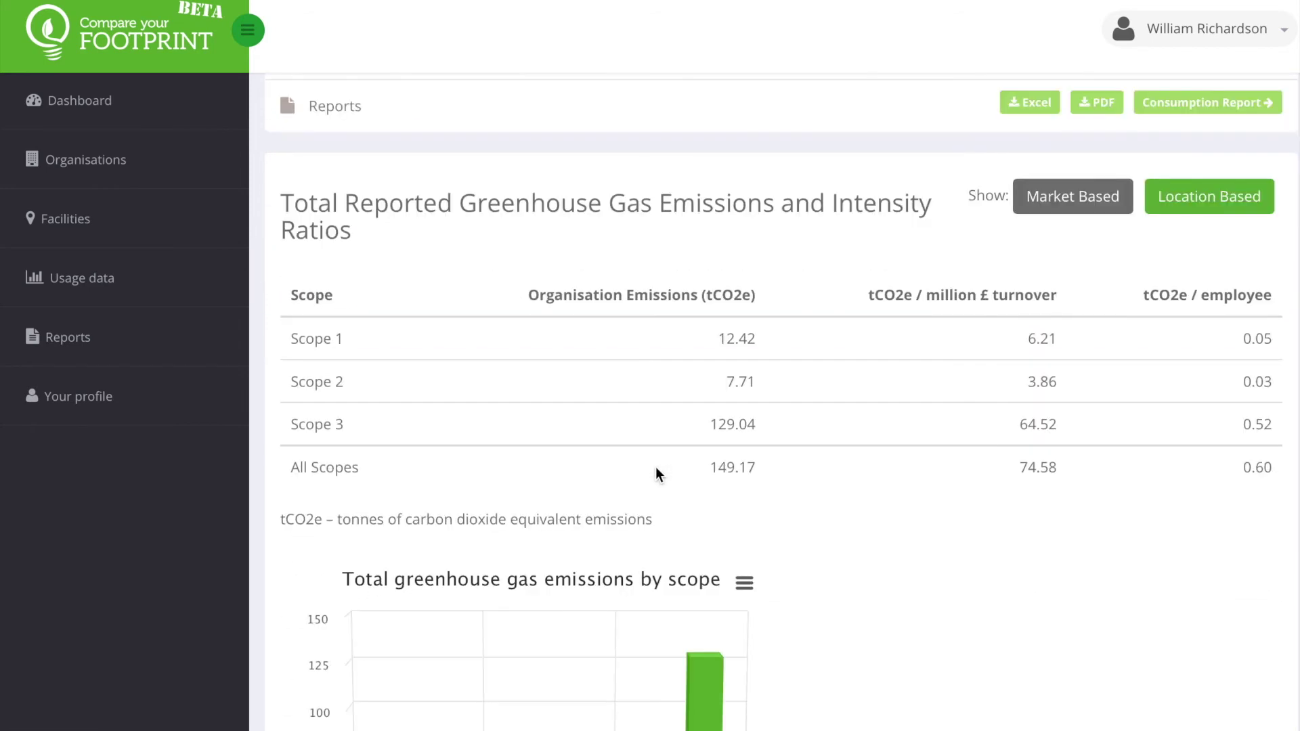